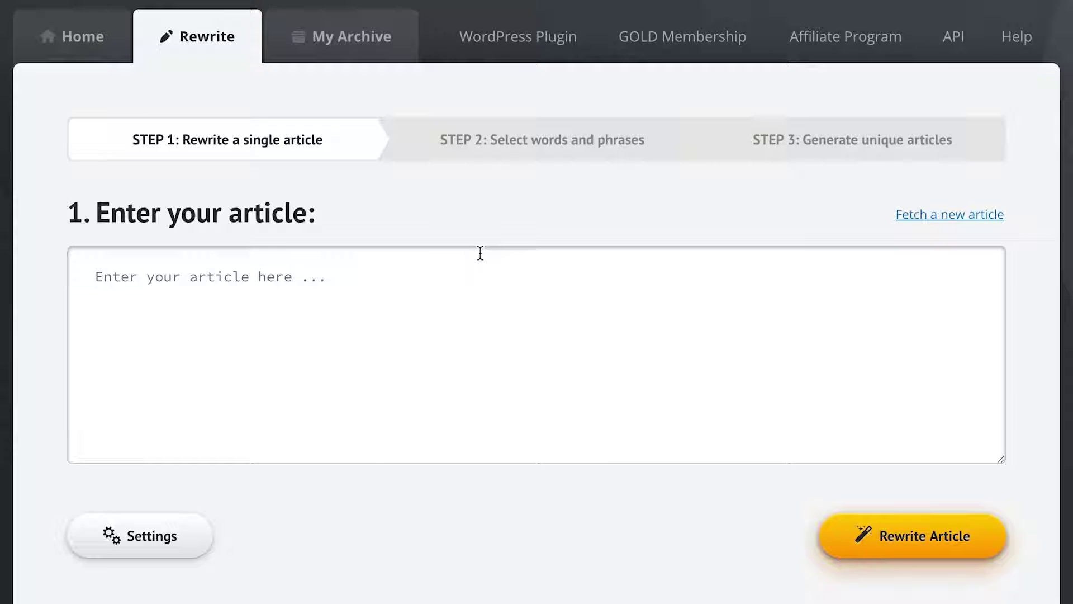
Fetch articles for the search term "guitar lessons" and insert the one titled Learning the Basics of the Guitar.
left_click(116, 287)
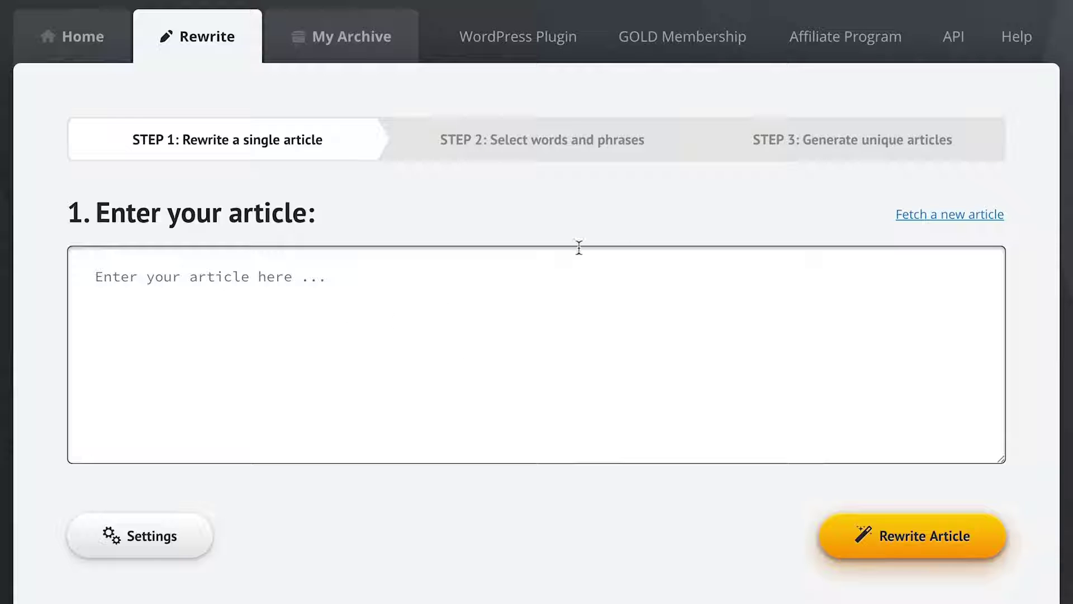
left_click(630, 223)
left_click(913, 217)
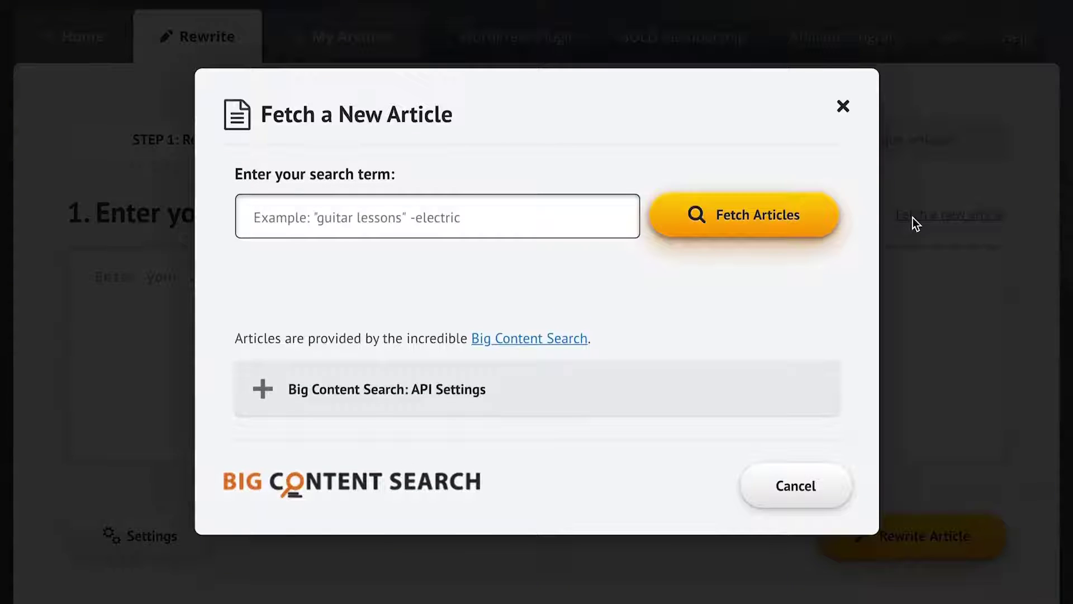
type("guitar lessons")
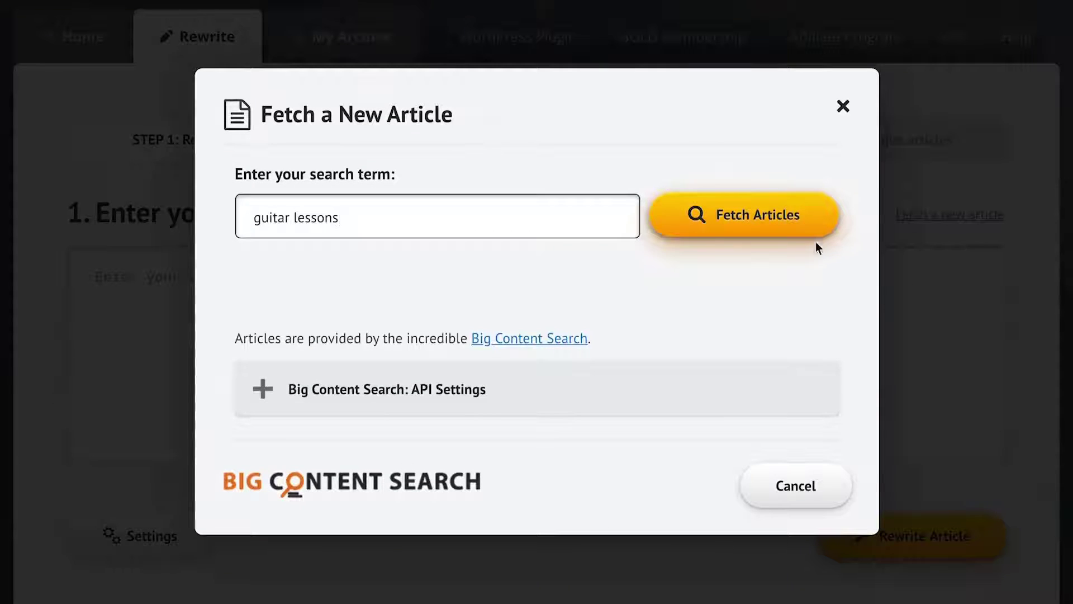
left_click(791, 218)
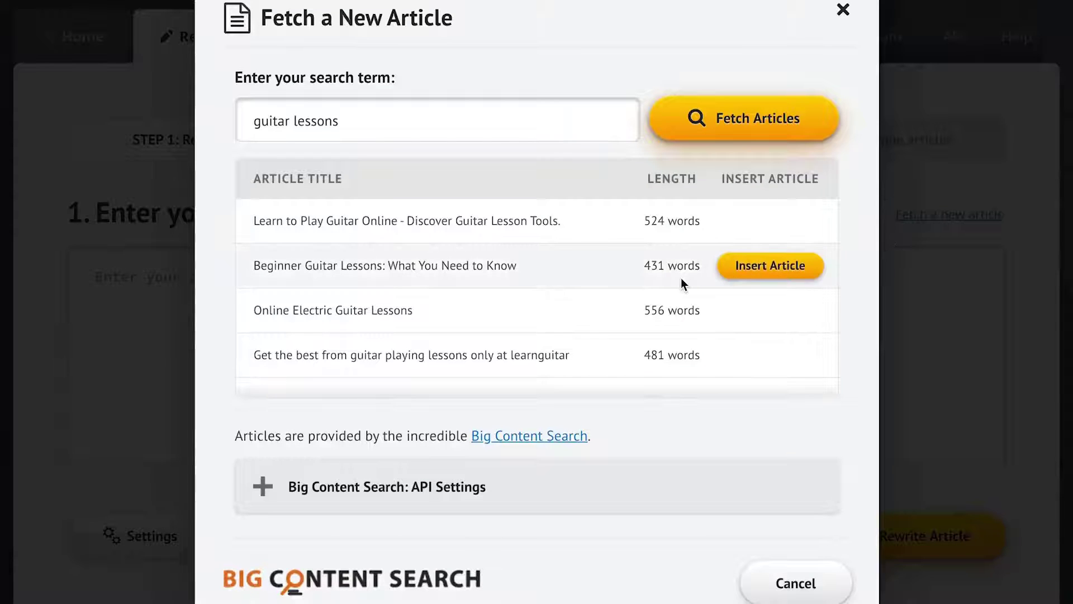
scroll(681, 277, "down", 2)
left_click(762, 283)
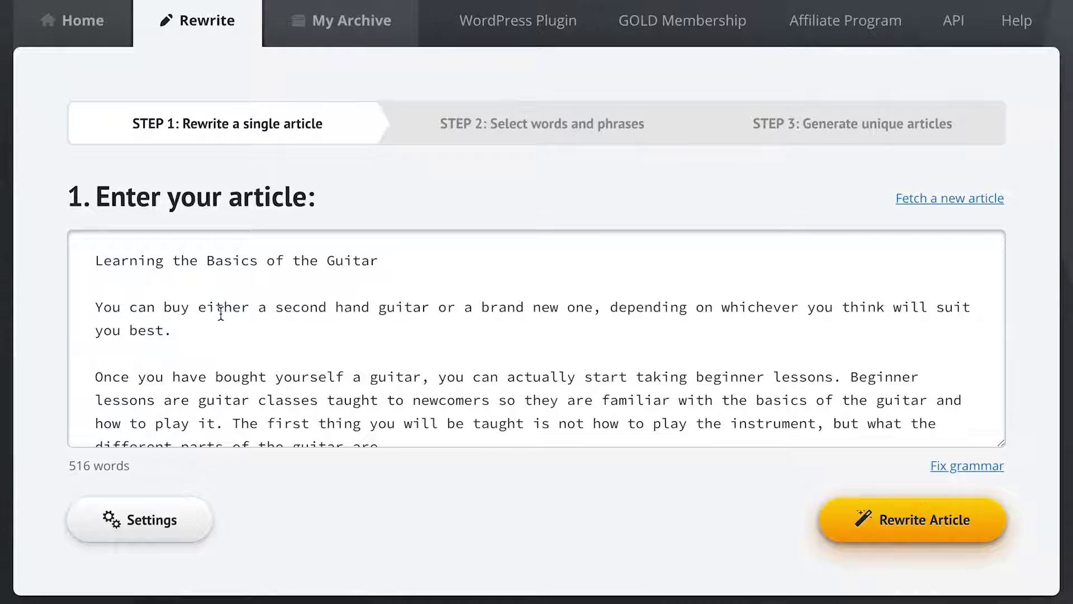
Add two sample sentences above the article title, about kids booking a vacation and enjoying a movie with wine, beer, or whiskey.
left_click(95, 260)
type("John can relax and read a book because his kids can book the vacation for him.  Once it's booked, he will enjoy an excellent movie and drink wine, beer, or whiskey.")
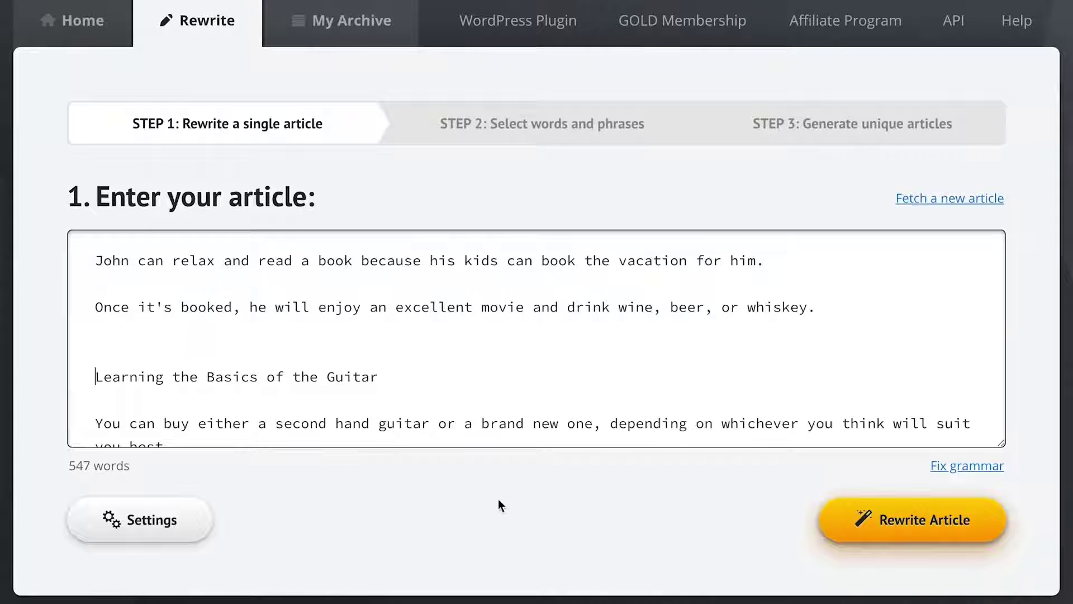
left_click(563, 494)
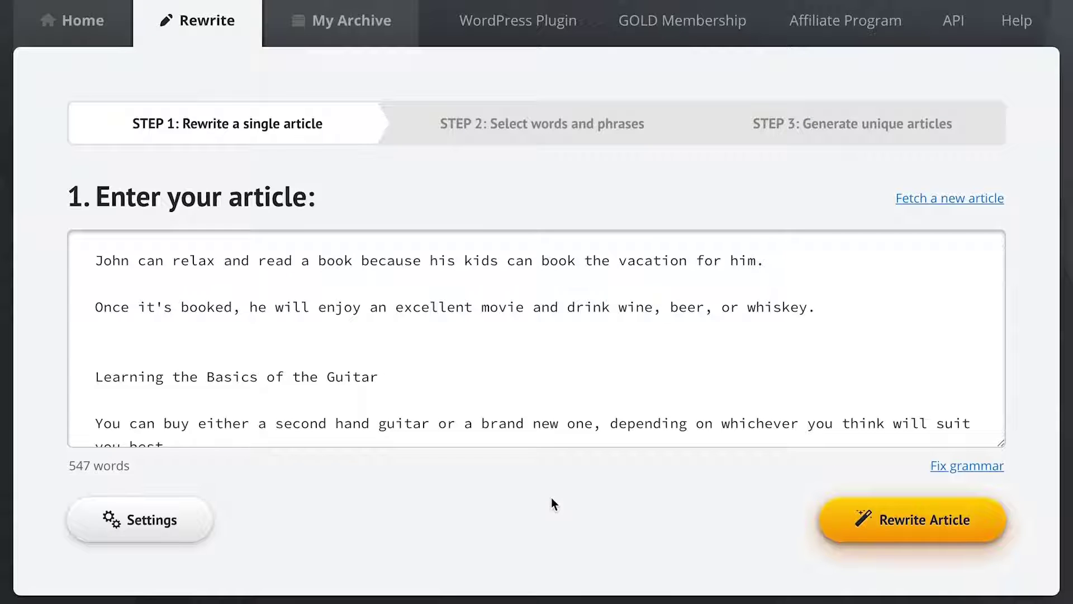
Enable automatic changing of the structure of phrases and sentences, review its explanation, and start rewriting the article.
left_click(136, 522)
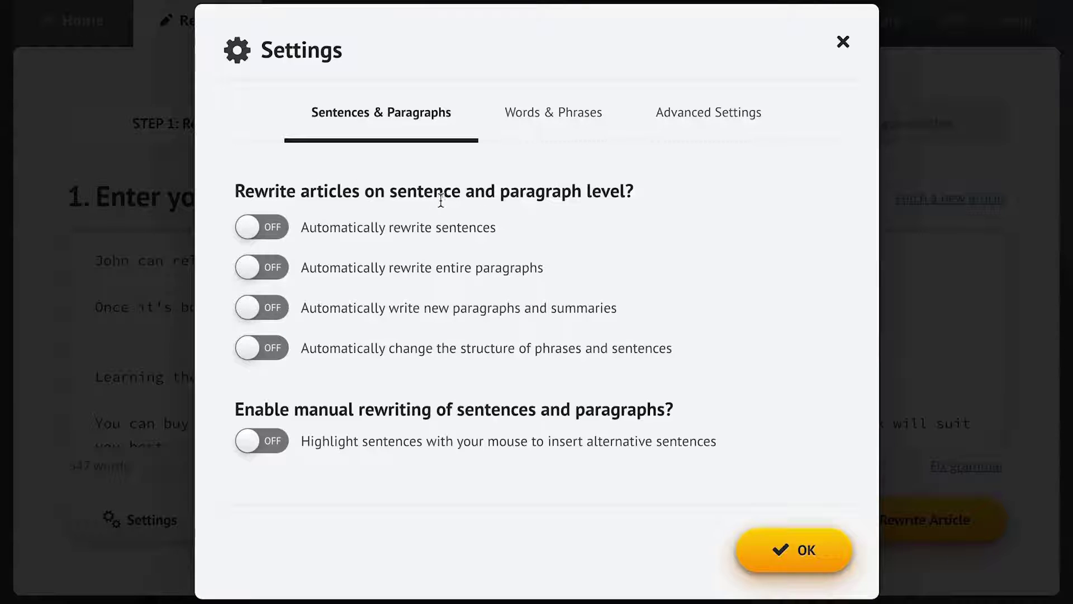
left_click(387, 353)
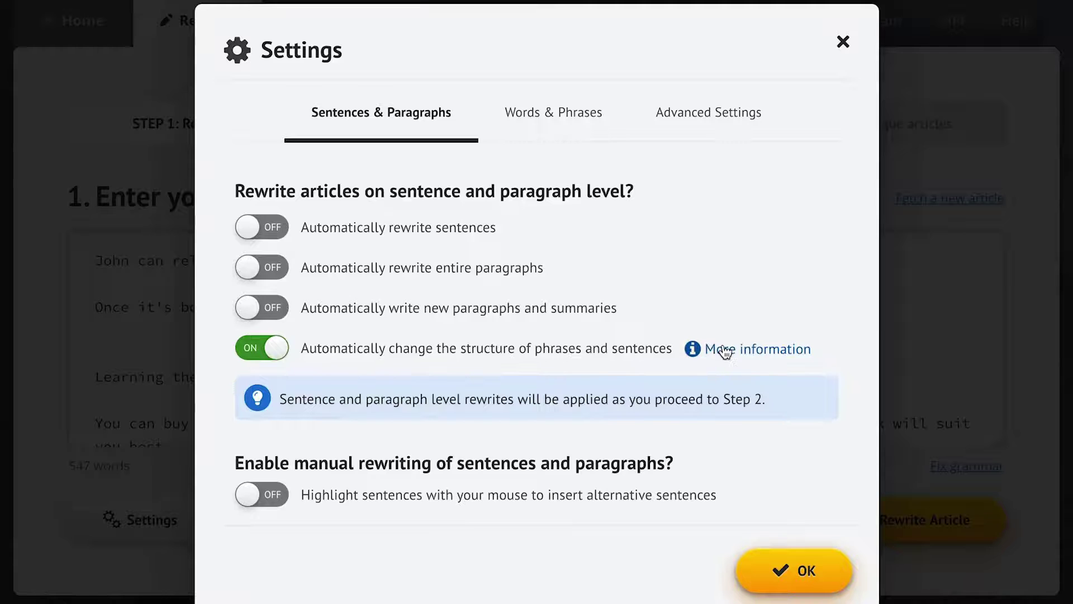
left_click(724, 351)
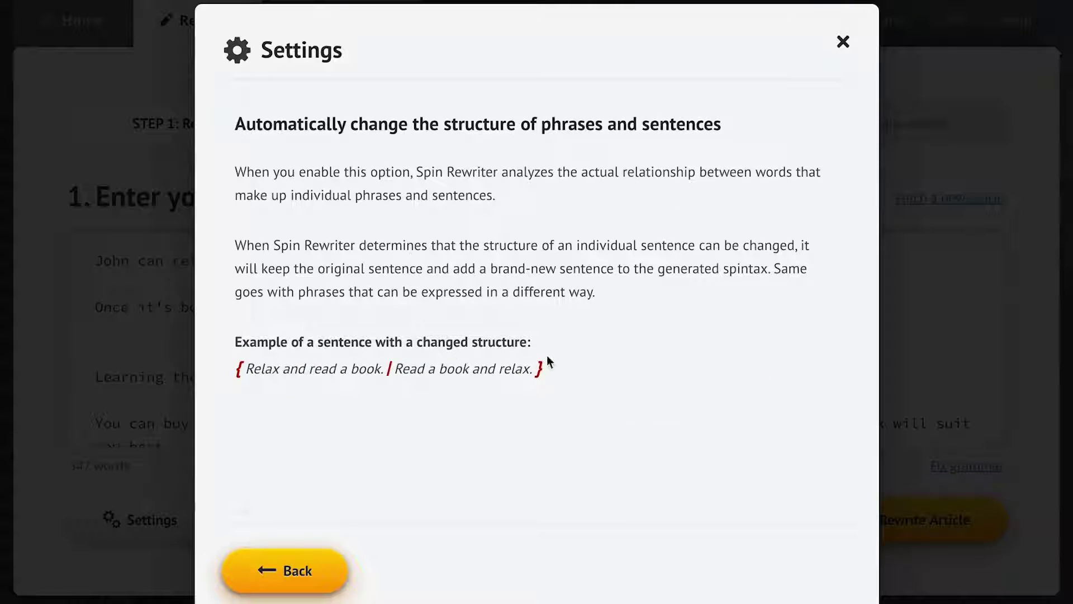
left_click(299, 569)
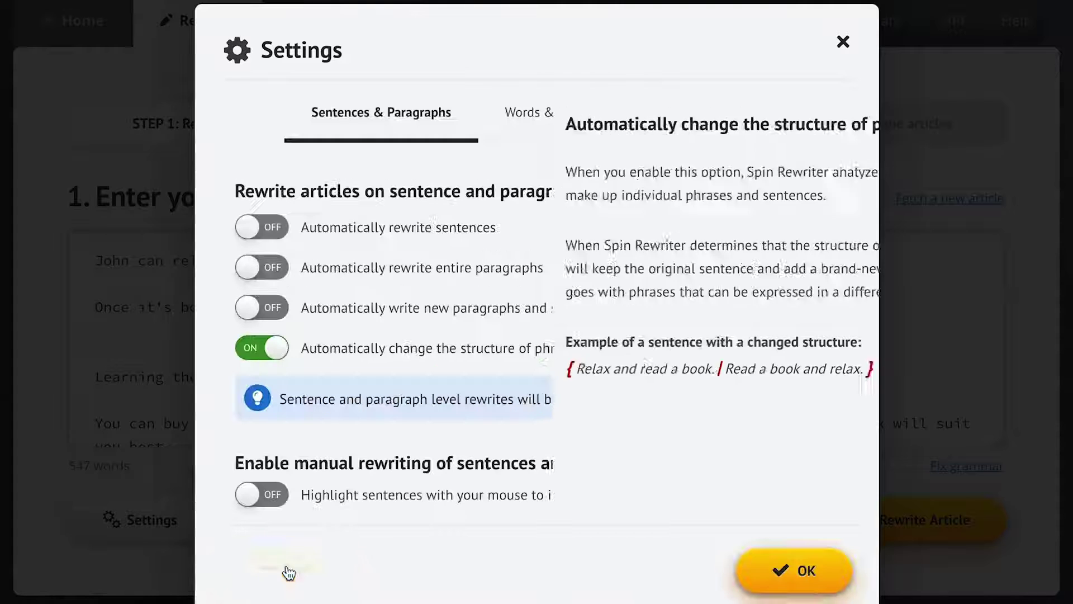
left_click(540, 130)
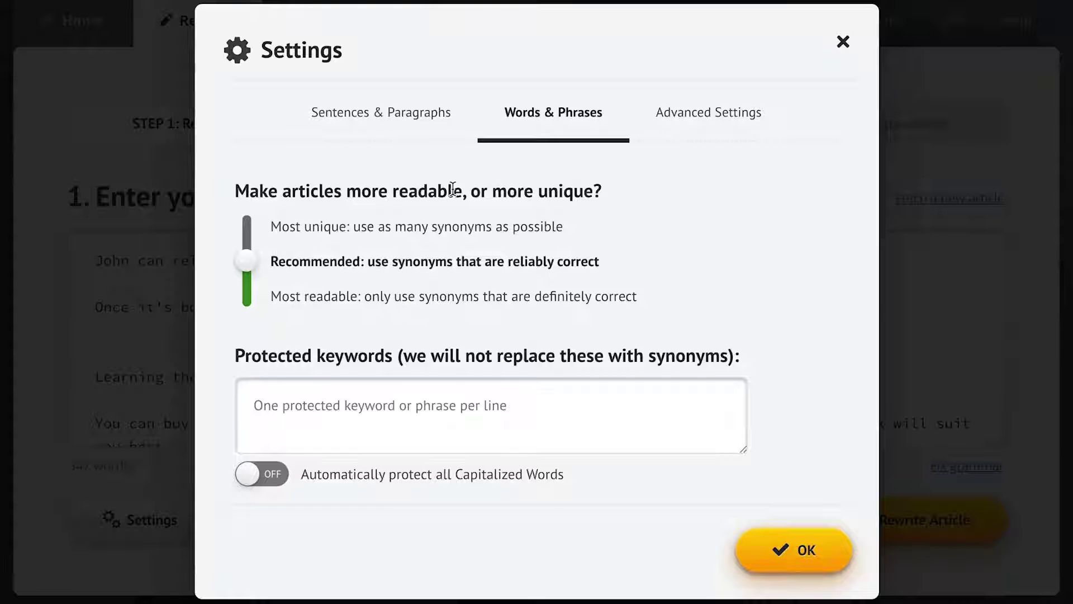
left_click(378, 115)
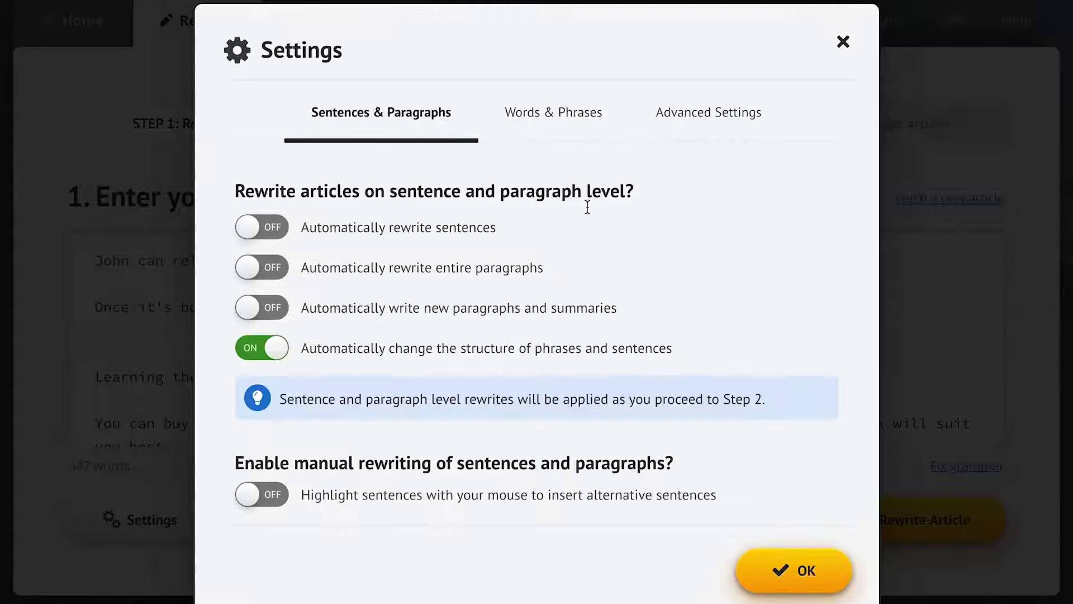
left_click(804, 569)
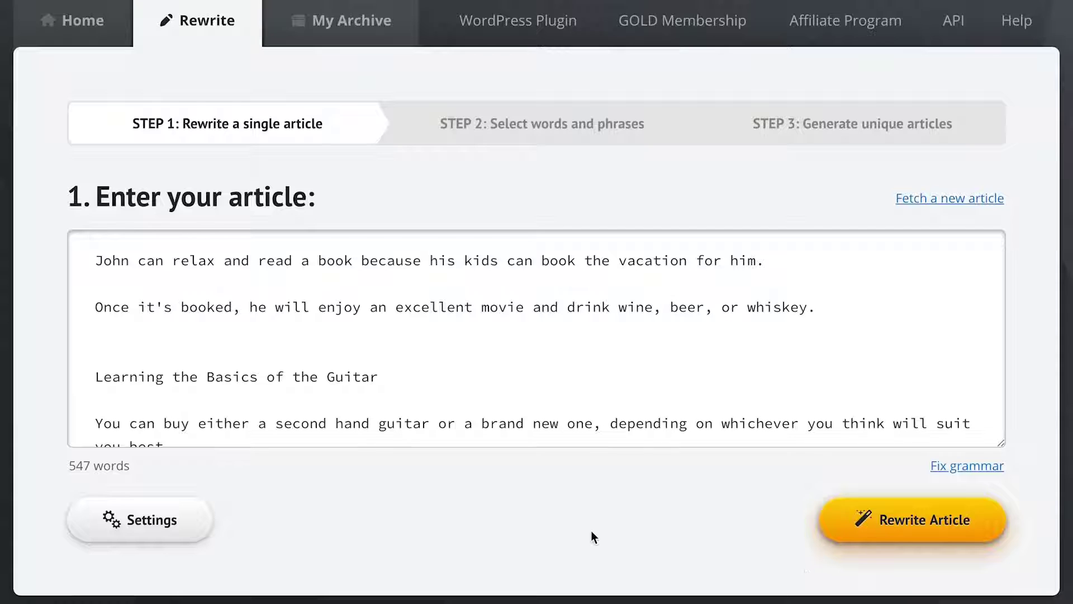
left_click(917, 524)
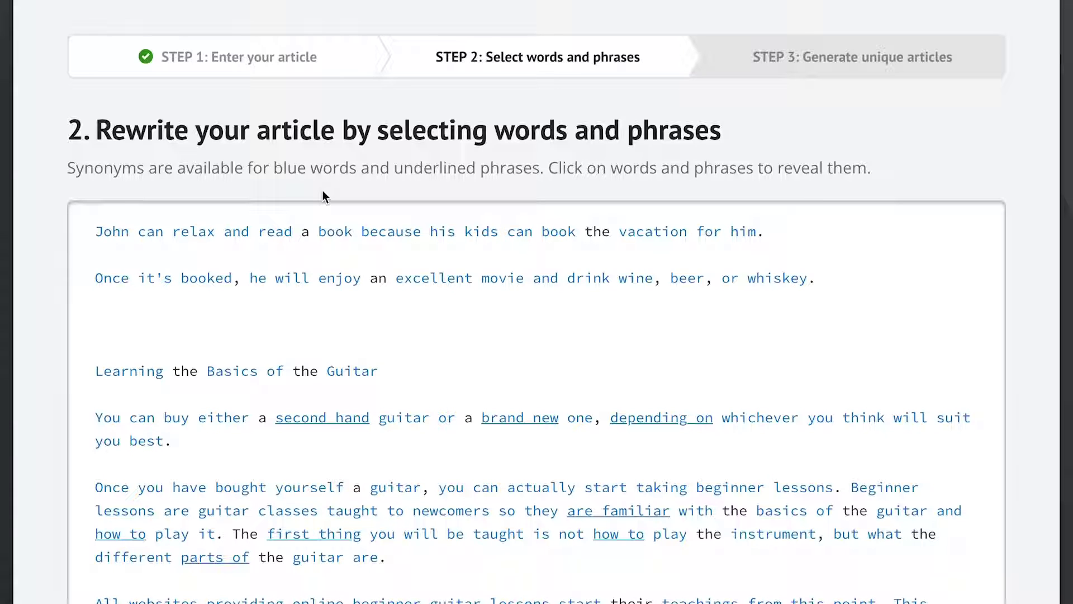
In the first sentence, add the synonym "novel" to the first "book" and "make a reservation for" to the second.
left_click(337, 235)
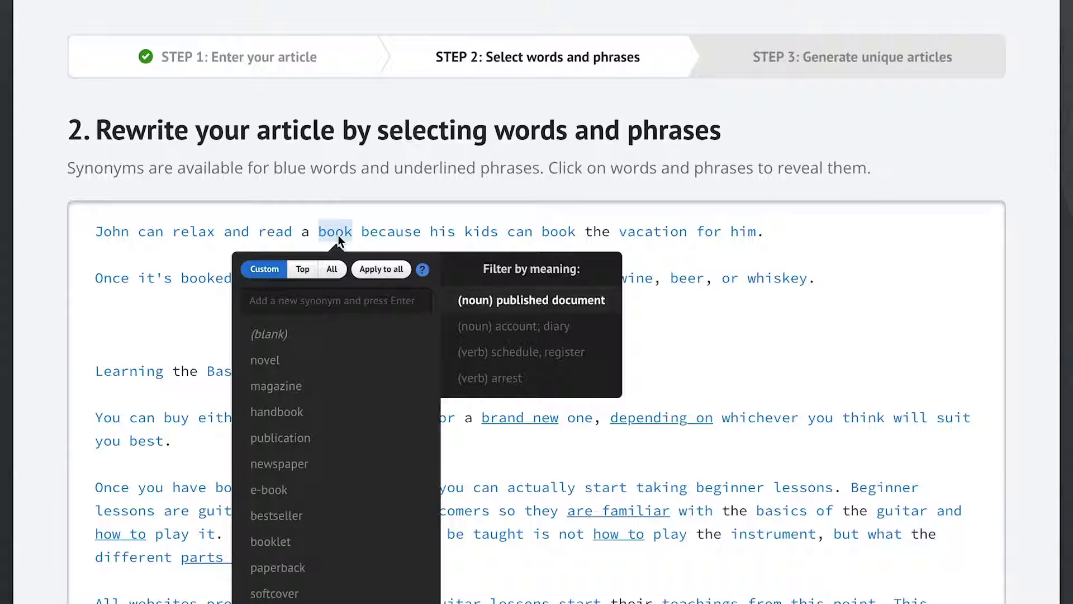
left_click(308, 364)
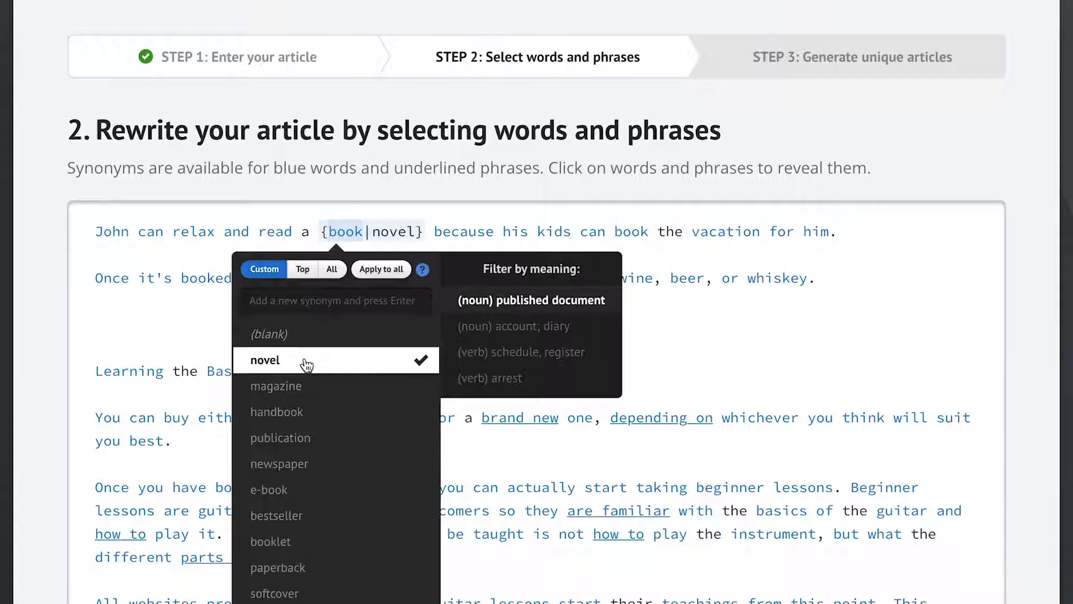
left_click(634, 232)
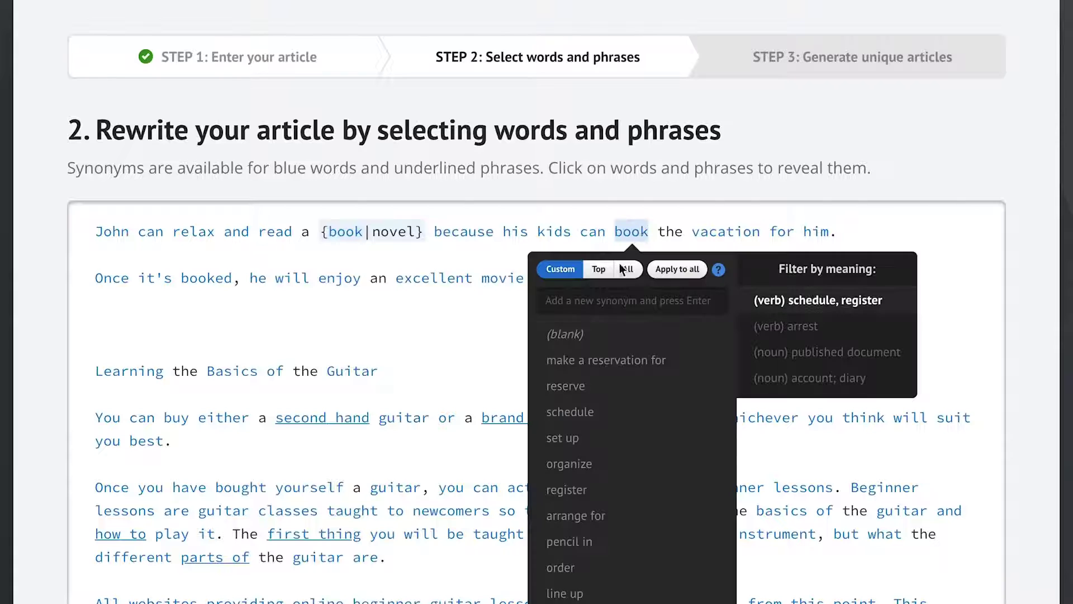
left_click(596, 361)
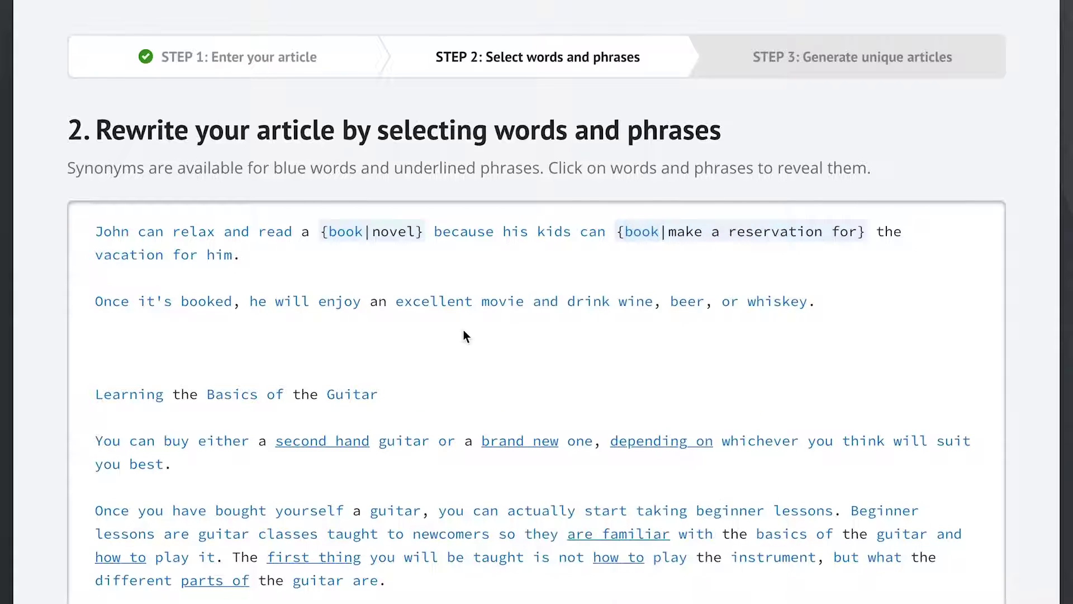
In the first sentence, add the synonym "is able to" to the first "can" and "are able to" to the second.
left_click(151, 233)
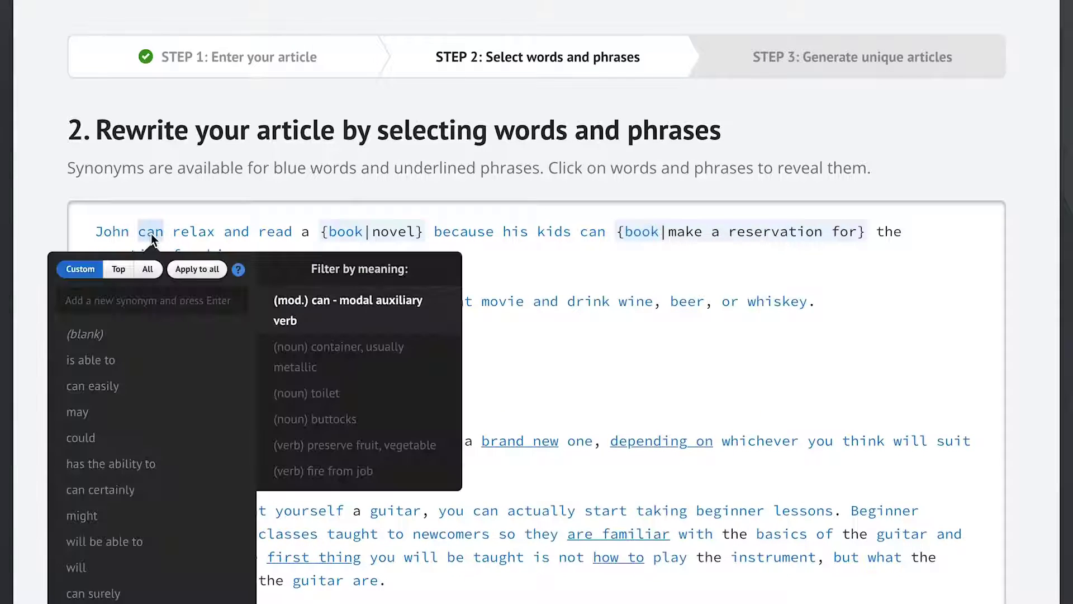
left_click(146, 362)
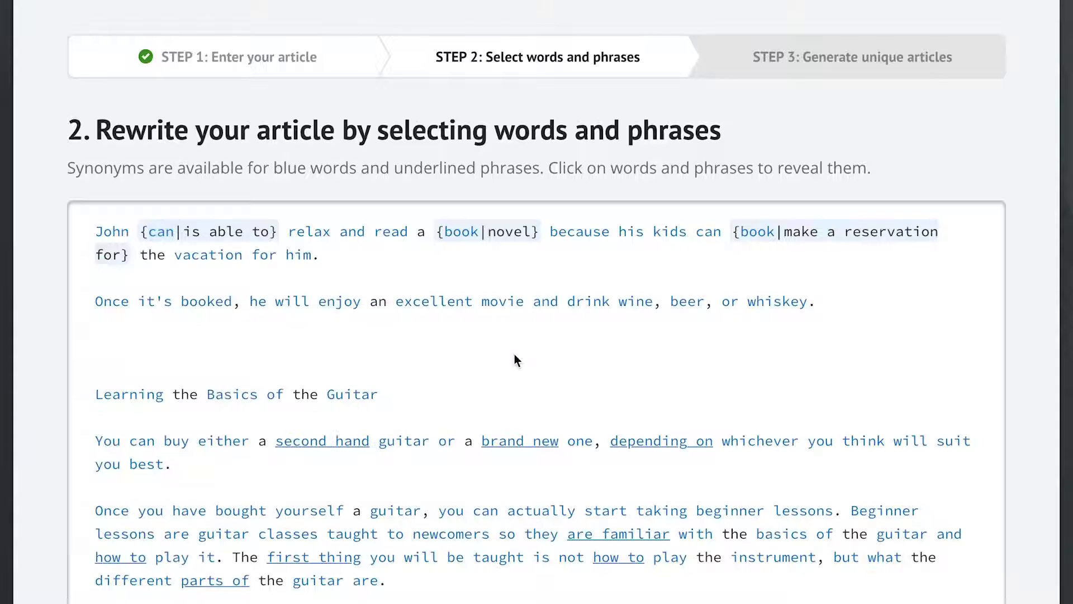
left_click(708, 233)
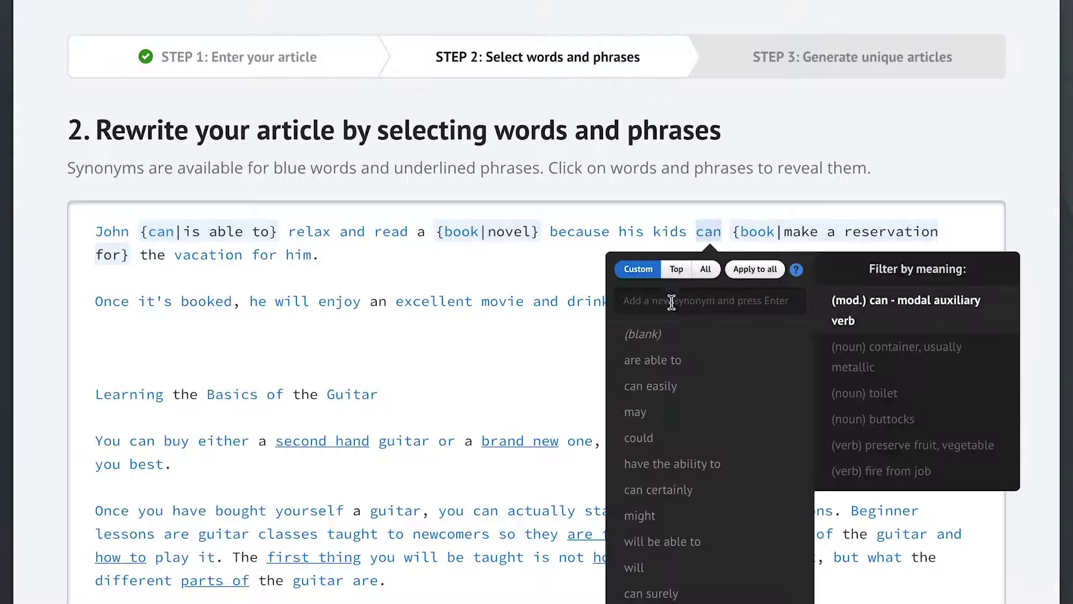
left_click(671, 359)
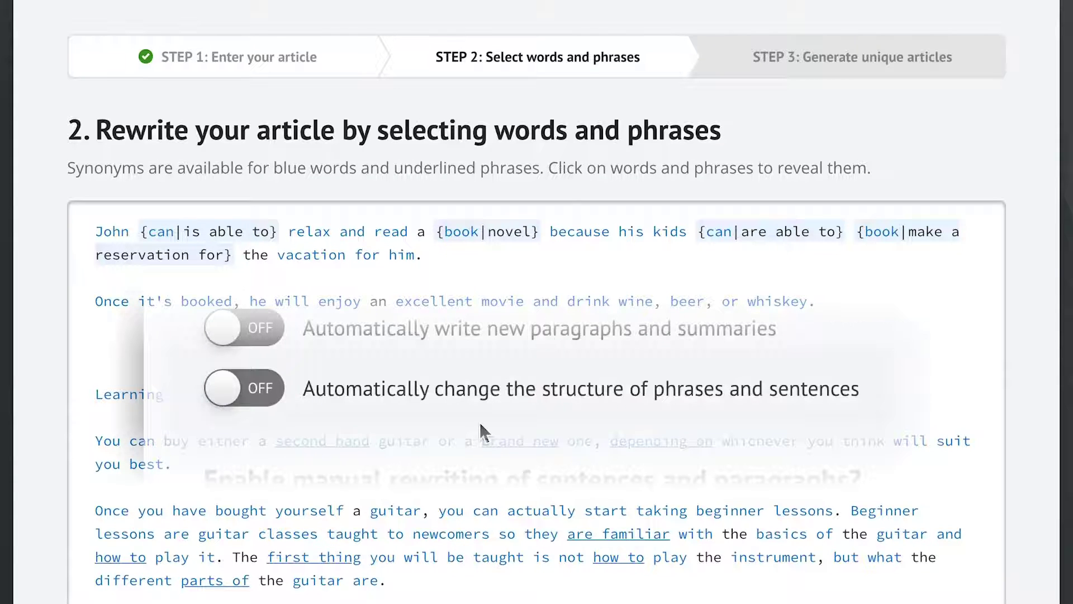
Turn on the option to automatically change the structure of phrases and sentences for this rewrite.
left_click(435, 398)
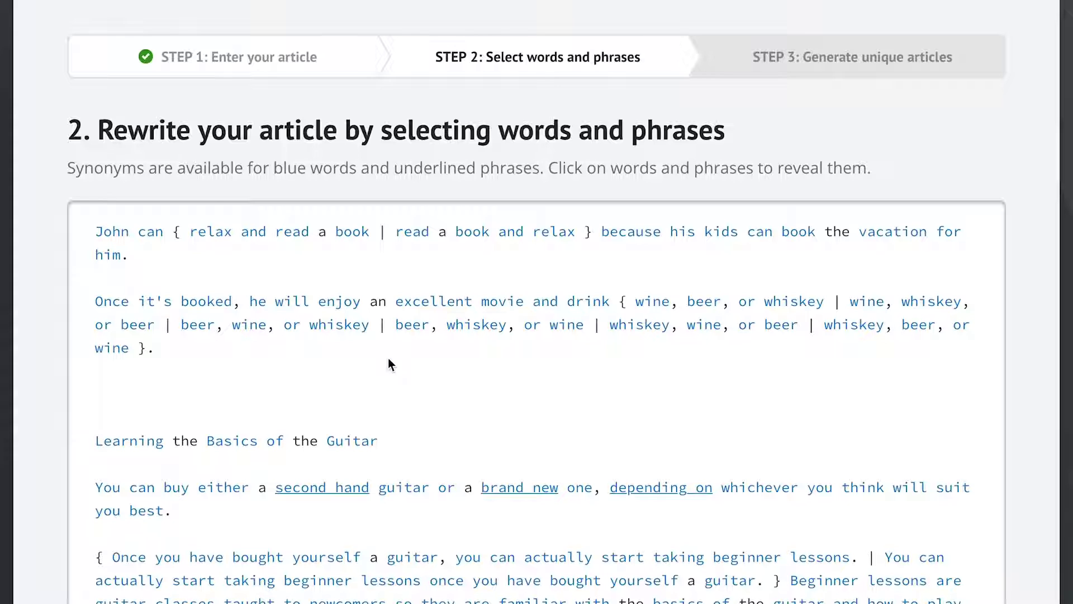
Choose red wine, white wine, a glass of wine and sparkling wine as synonyms for "wine" and apply them to all its occurrences.
left_click(654, 301)
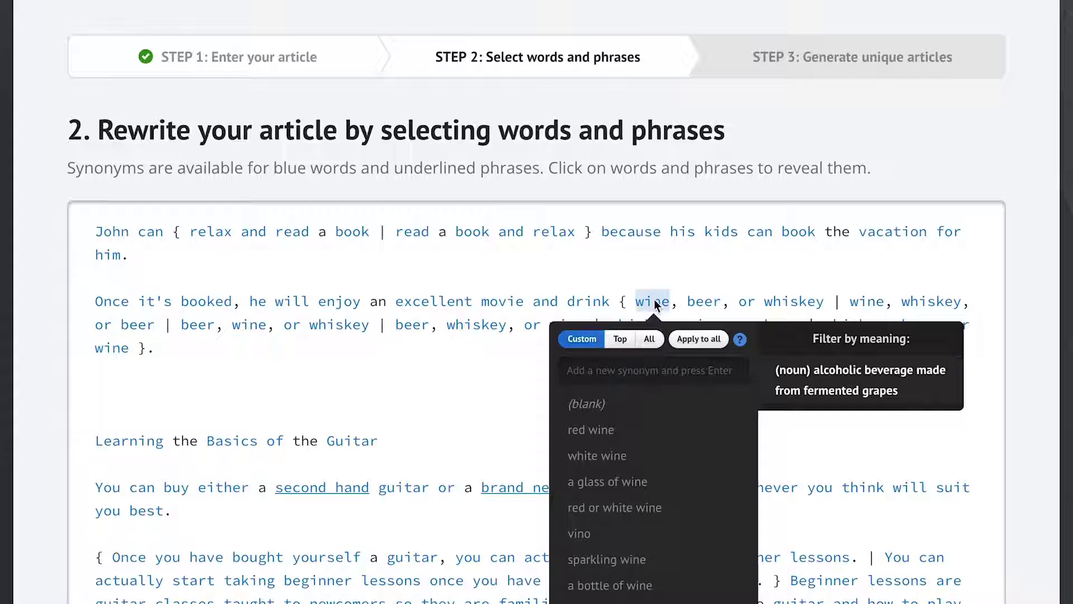
left_click(649, 338)
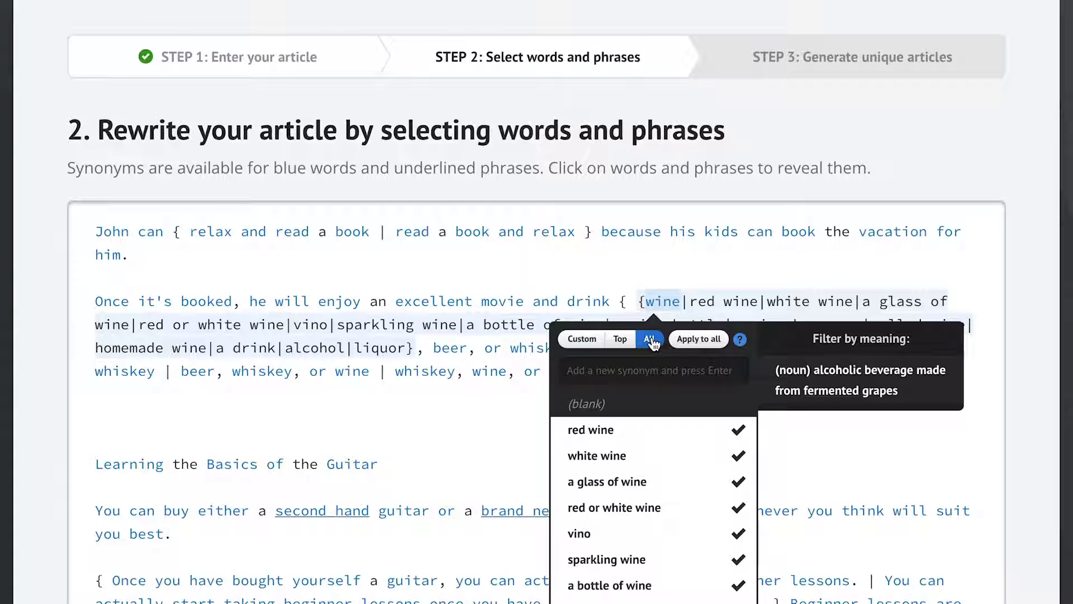
left_click(621, 340)
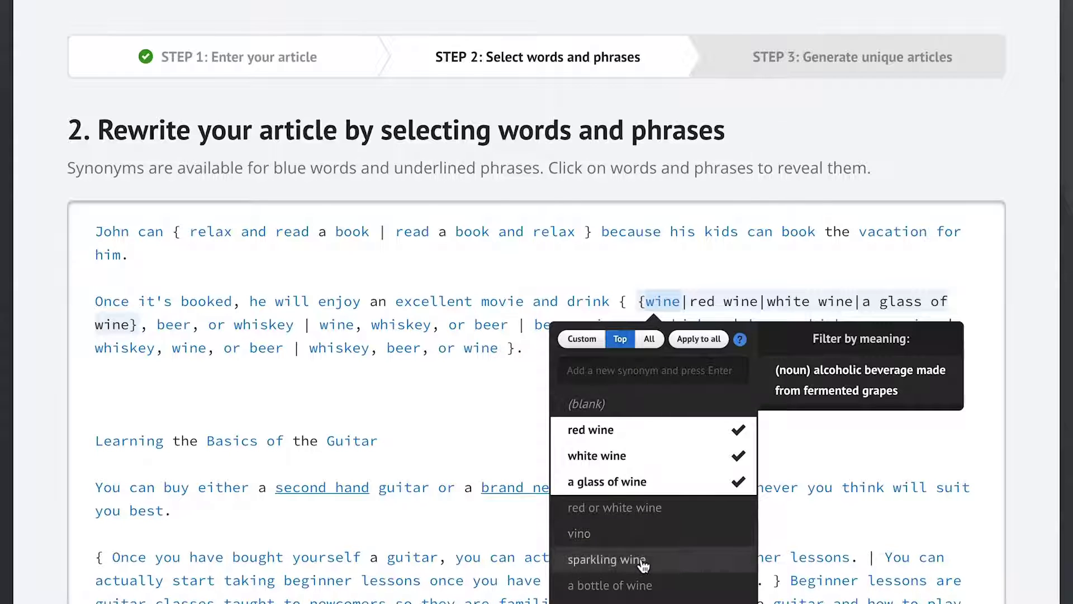
left_click(642, 562)
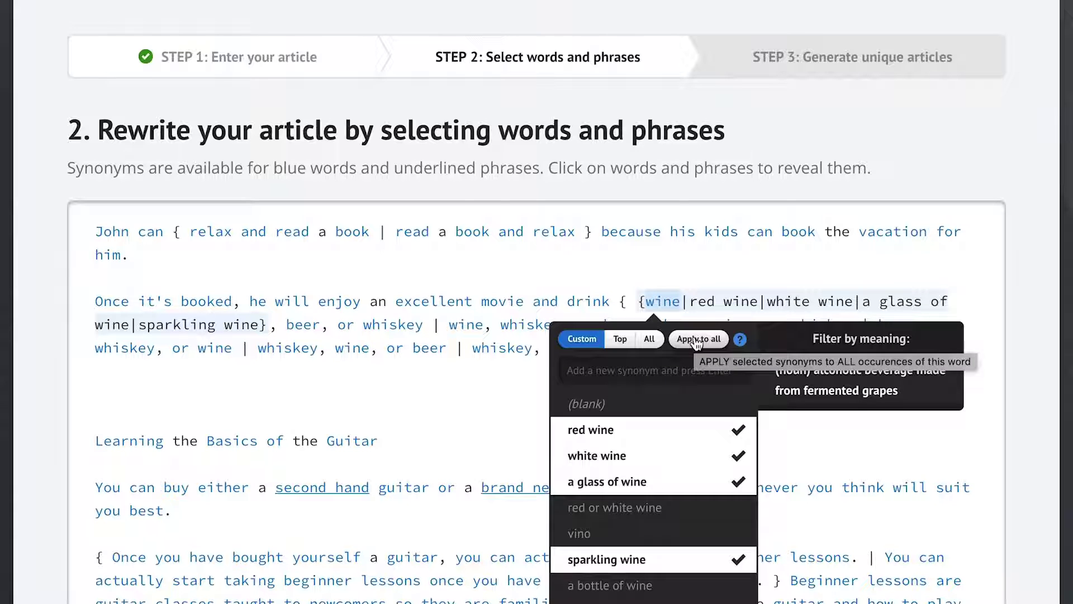
left_click(696, 342)
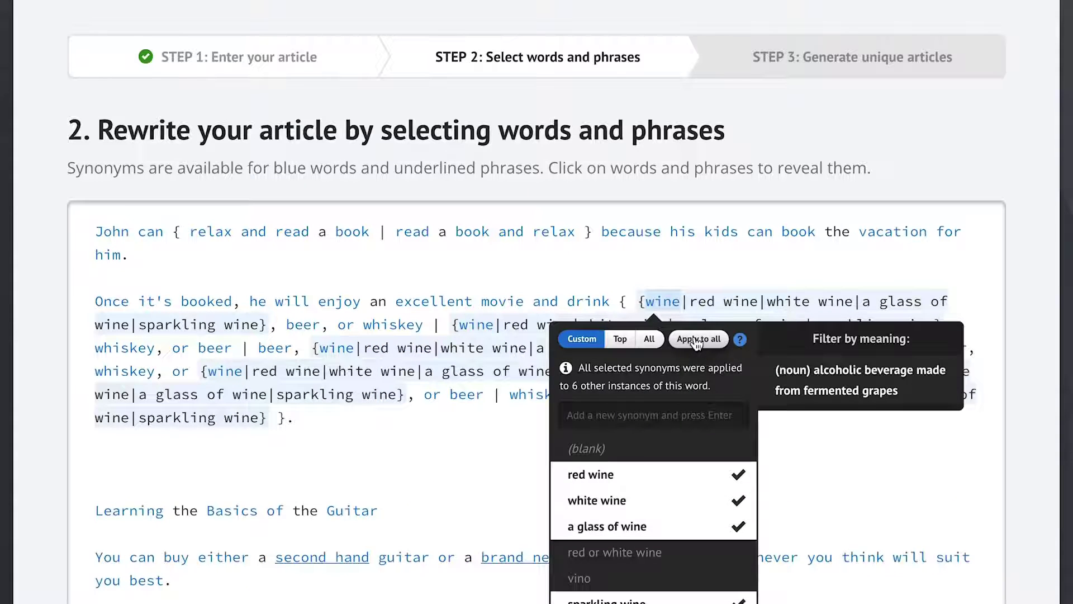
left_click(468, 446)
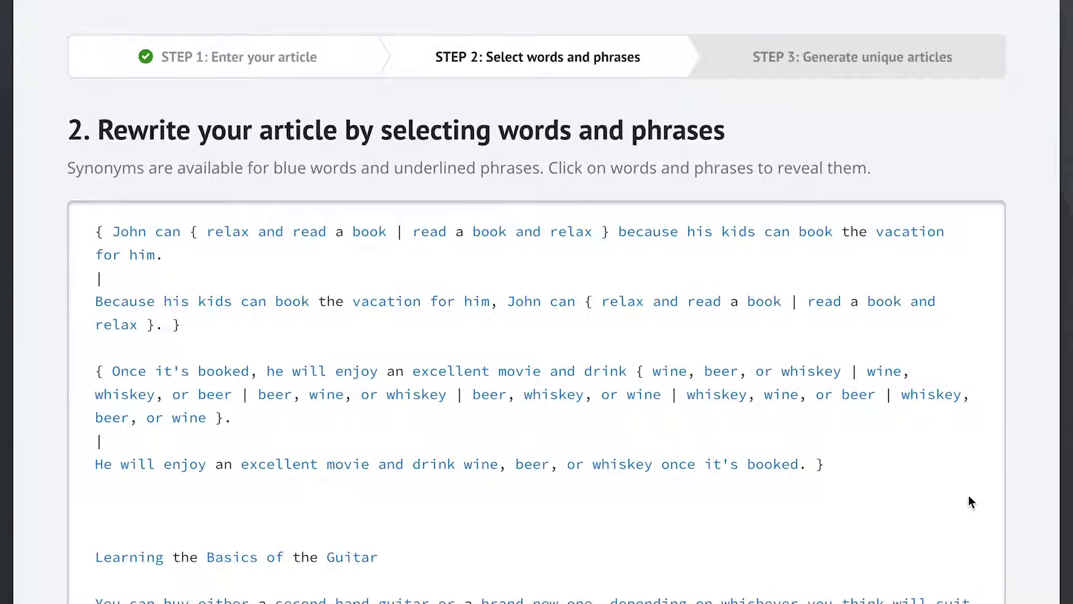
Try the Most unique and Most readable levels in the word and phrase settings, and select Recommended: use synonyms that are reliably correct.
scroll(967, 497, "down", 10)
scroll(930, 504, "down", 5)
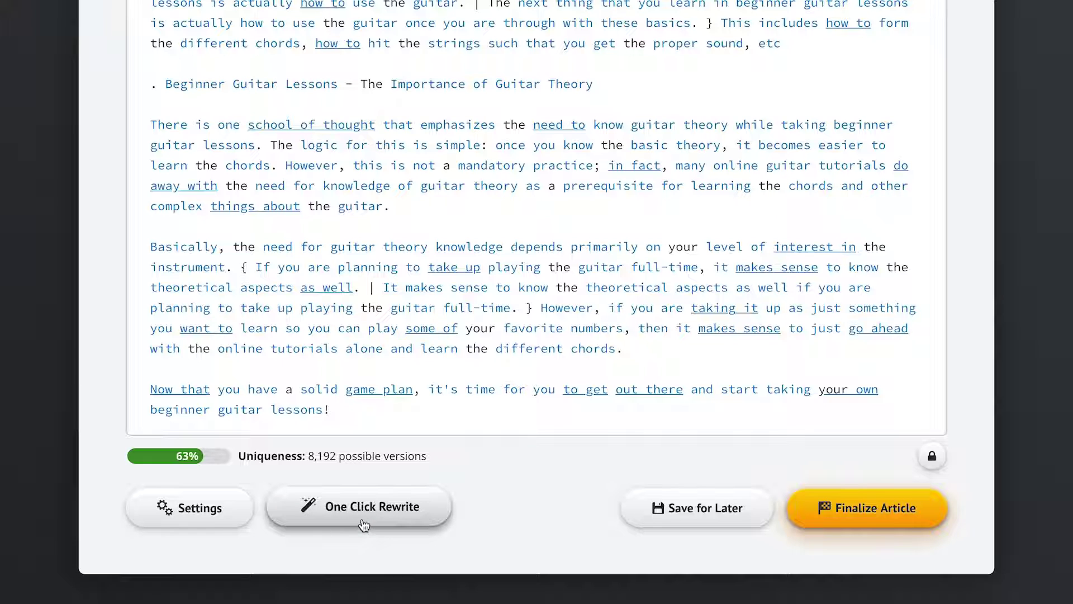
left_click(210, 516)
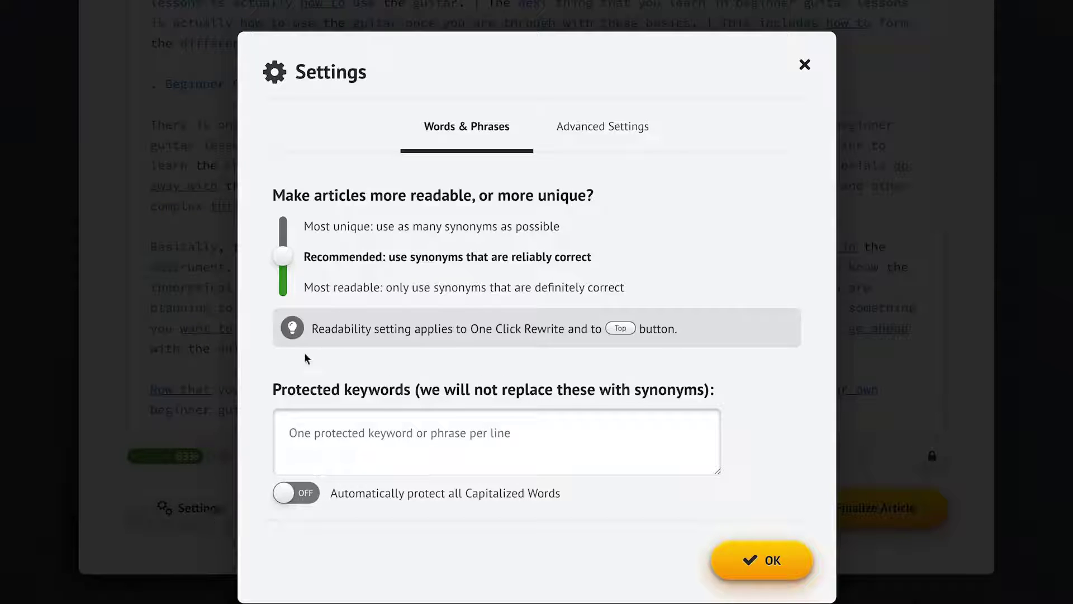
left_click(335, 234)
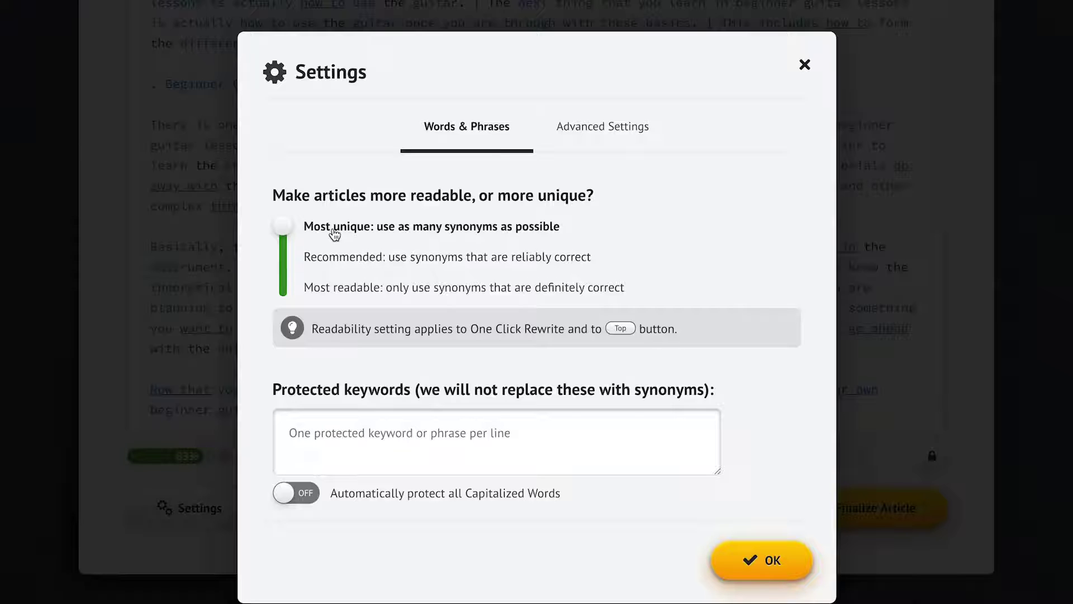
left_click(346, 291)
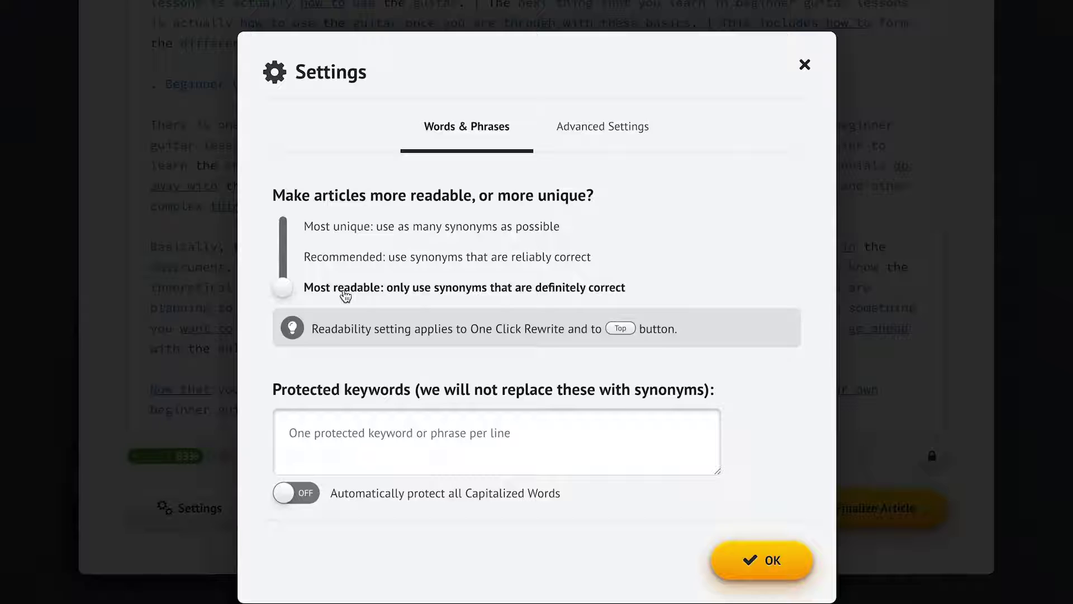
left_click(428, 263)
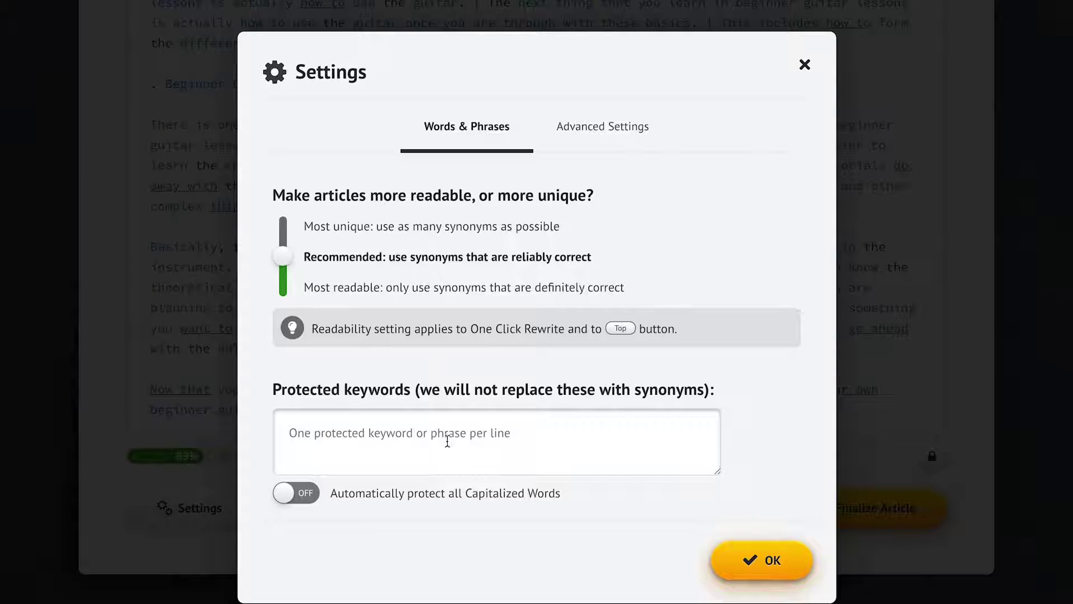
Add "Big Burgers" as a protected keyword, turn on automatic protection of all capitalized words, and apply the settings.
left_click(327, 436)
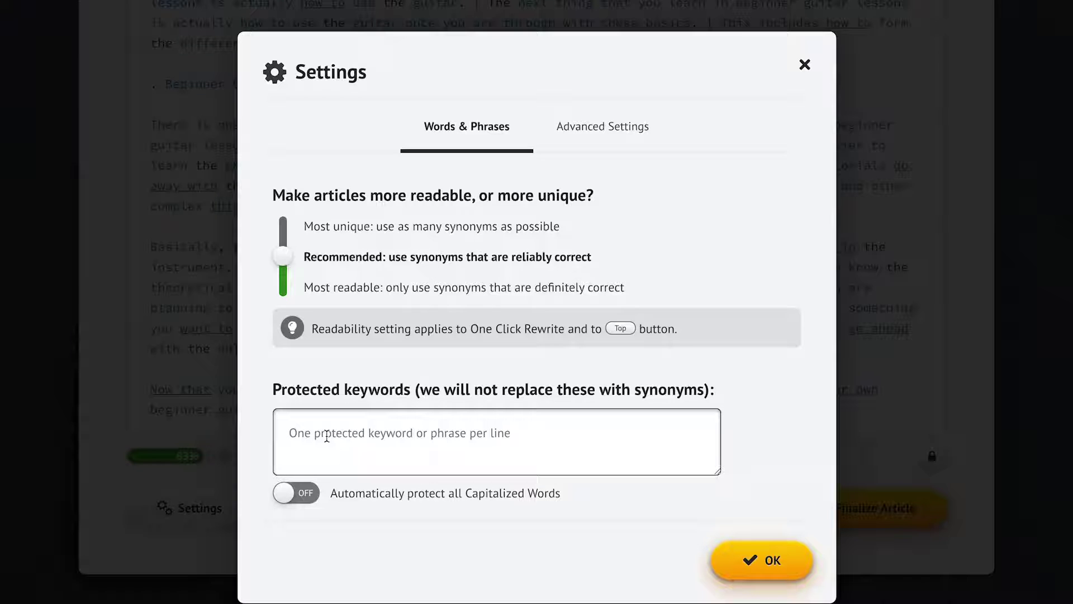
type("Big Burgers")
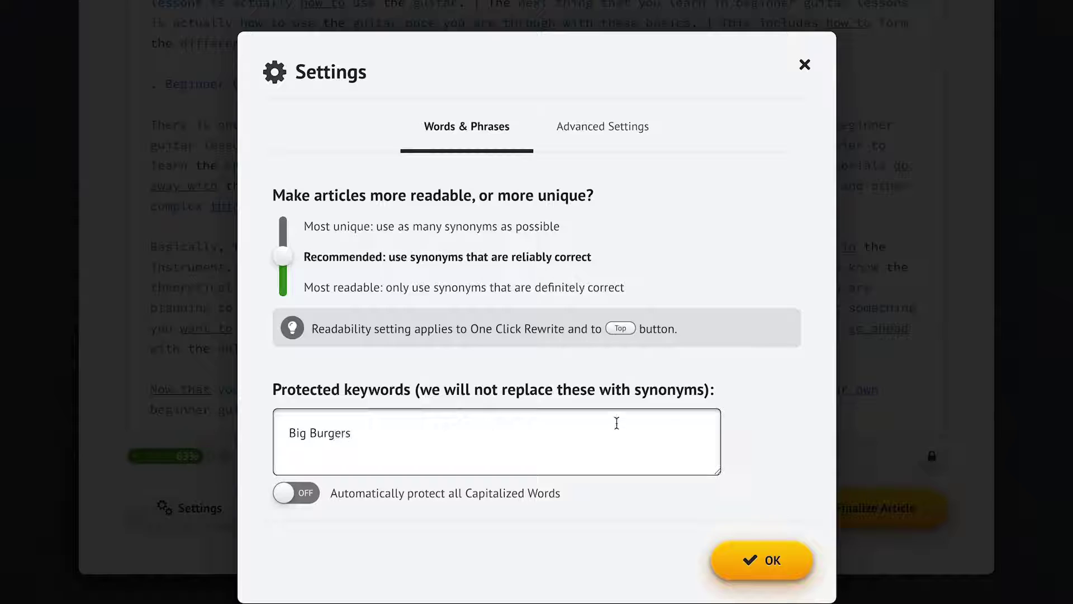
left_click(763, 421)
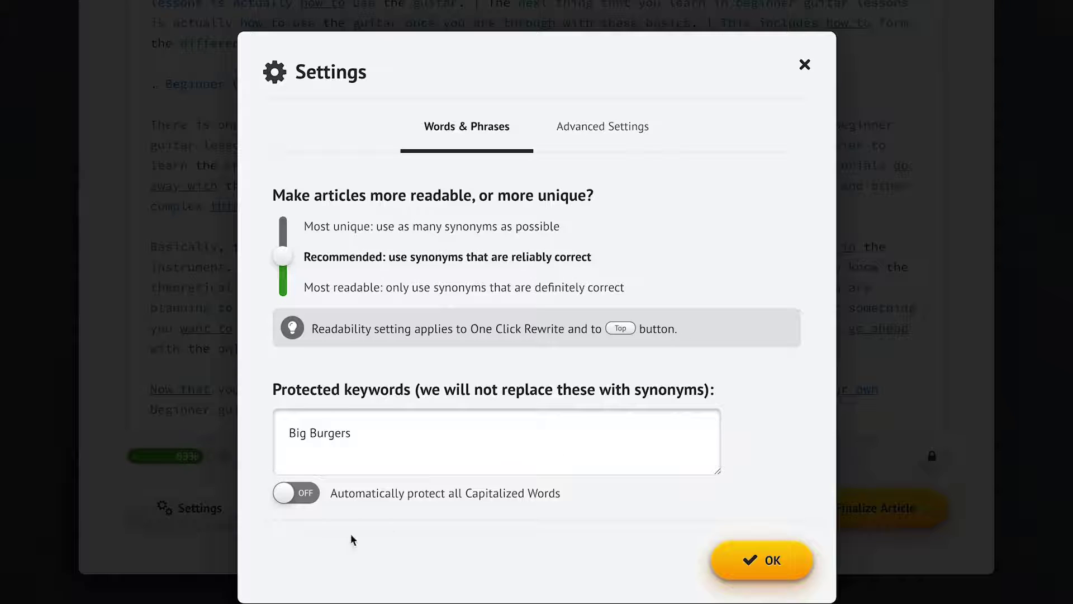
left_click(294, 501)
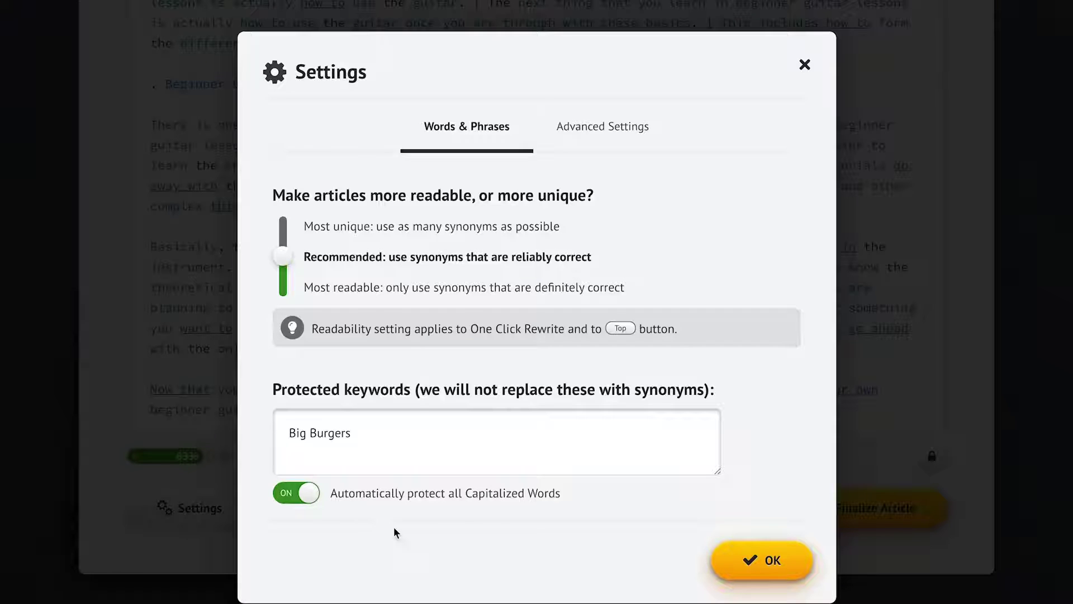
left_click(759, 560)
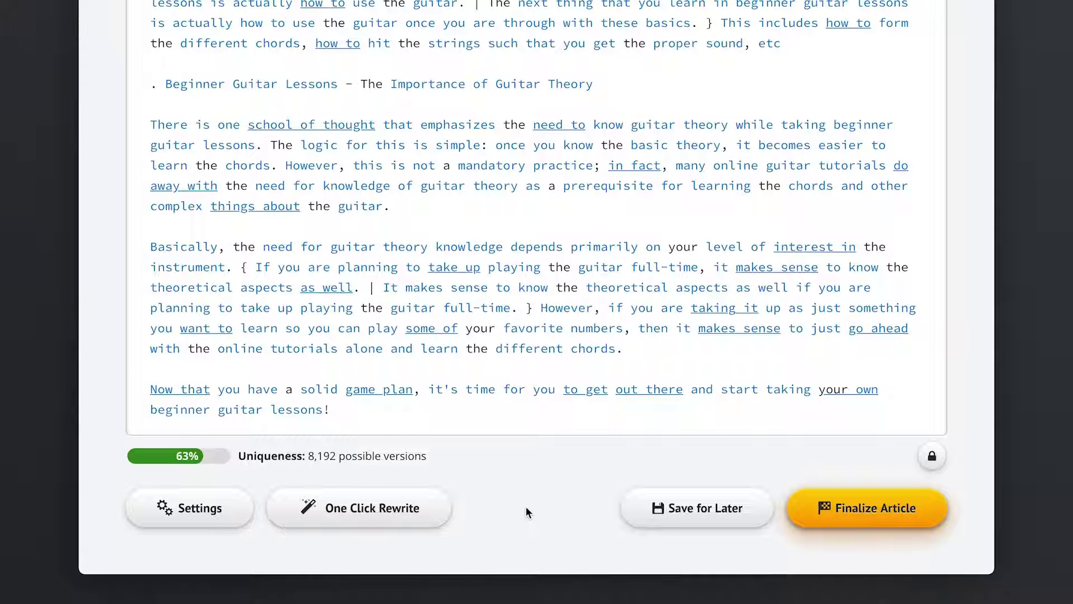
Run One Click Rewrite on the whole article and finalize it in spintax format.
left_click(355, 509)
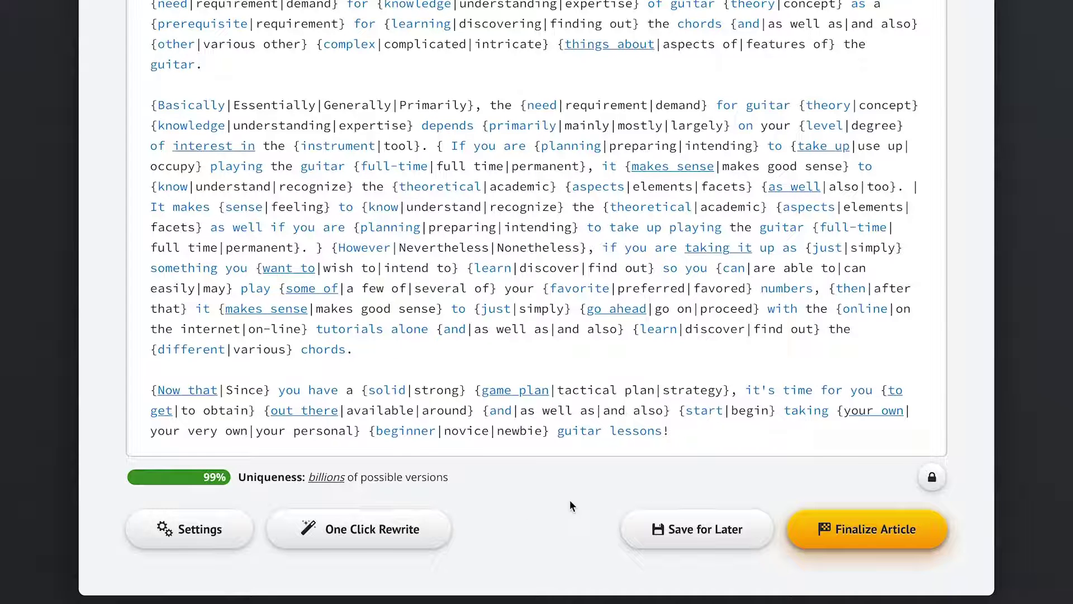
left_click(868, 541)
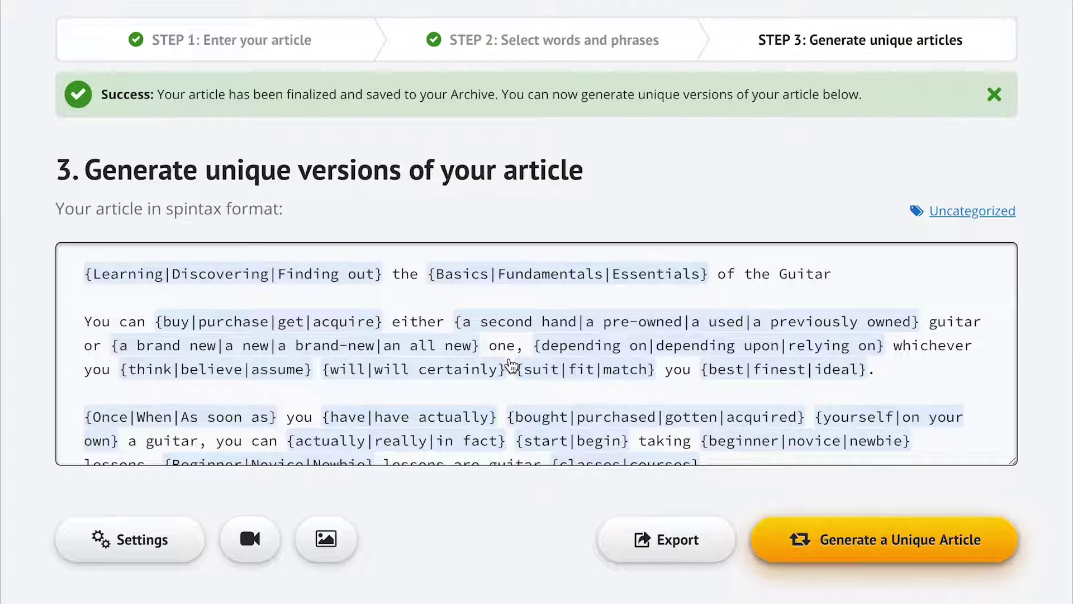
double_click(200, 208)
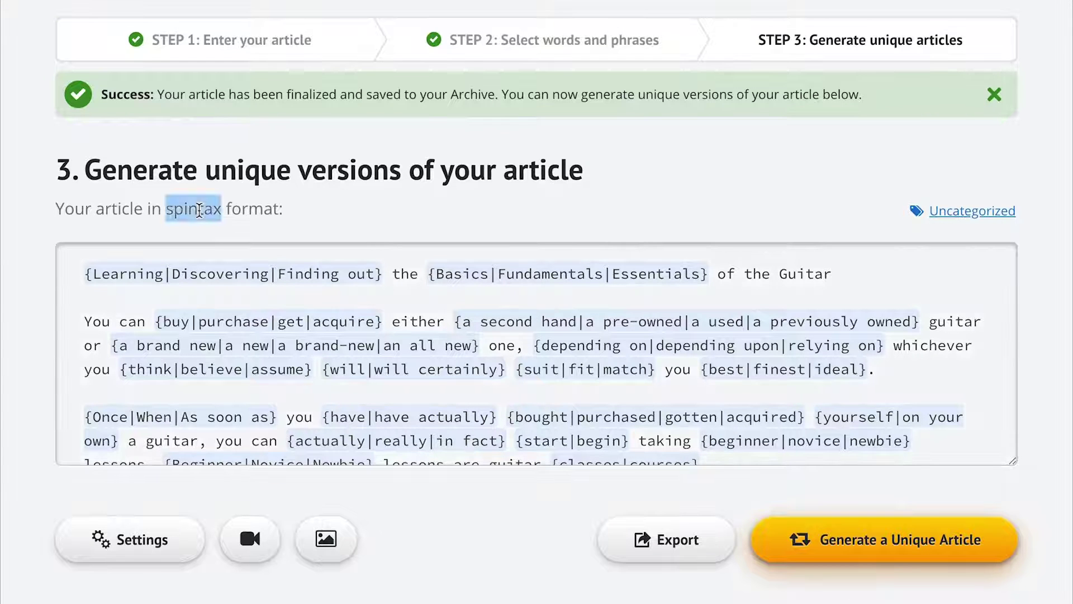
left_click(337, 205)
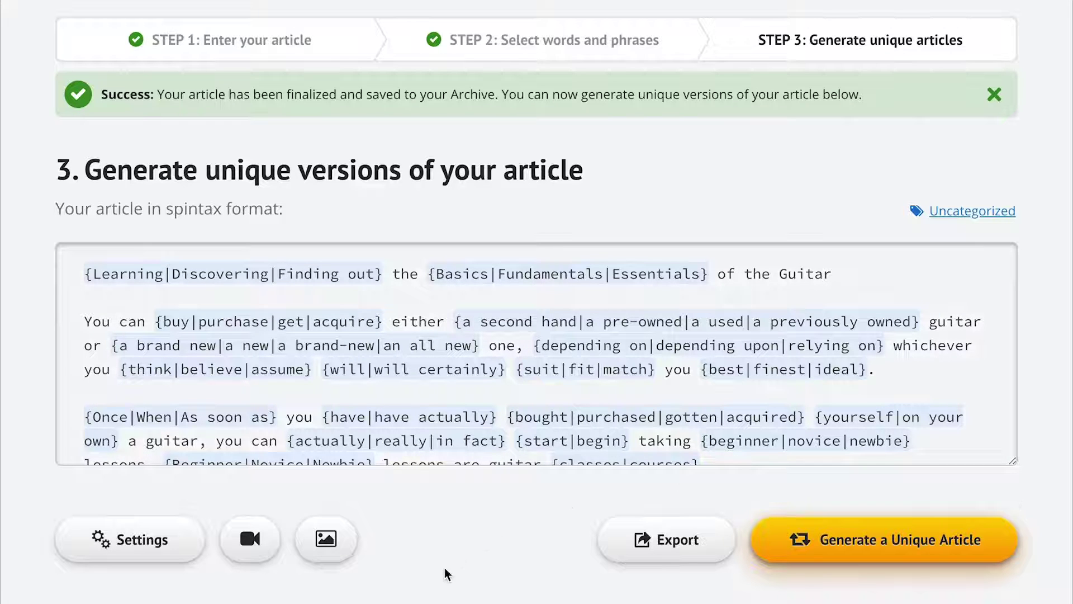
Search for relevant YouTube videos to insert in the articles using the term "guitar lessons".
scroll(444, 568, "down", 3)
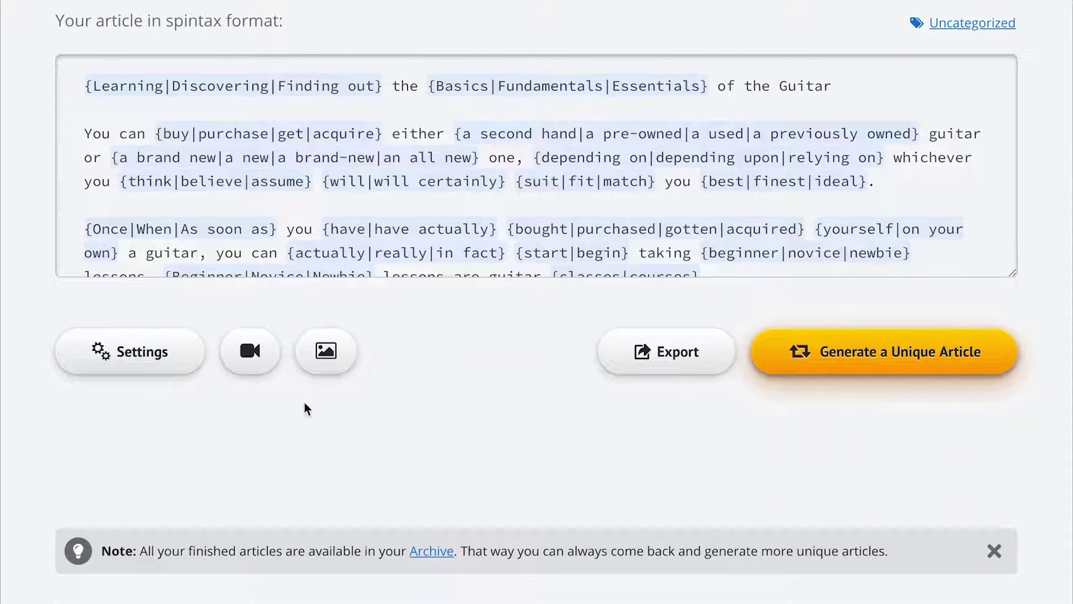
left_click(250, 358)
type("guita")
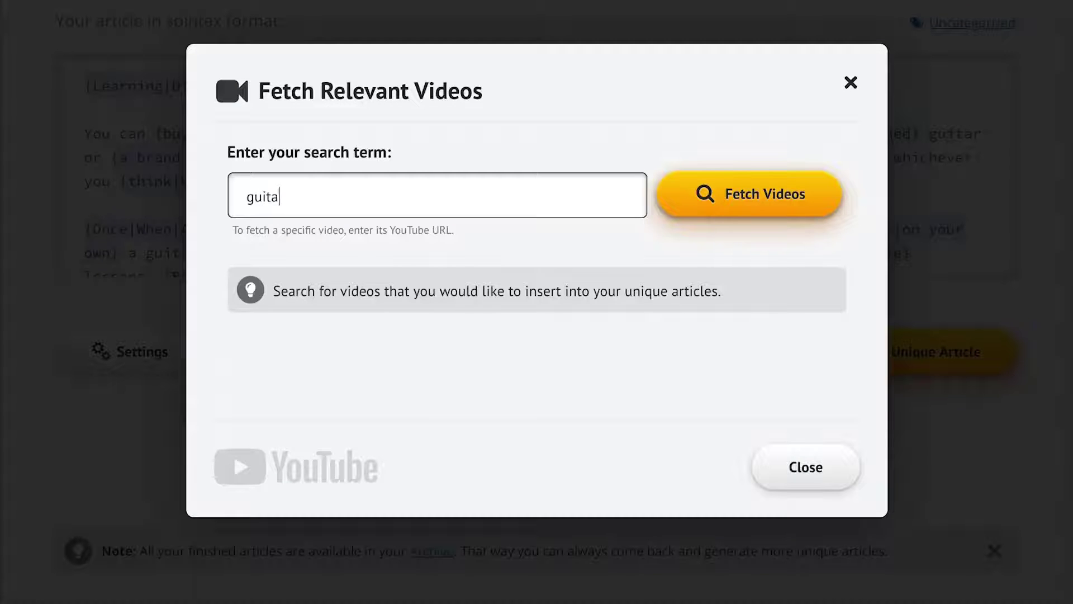
type("r lessons")
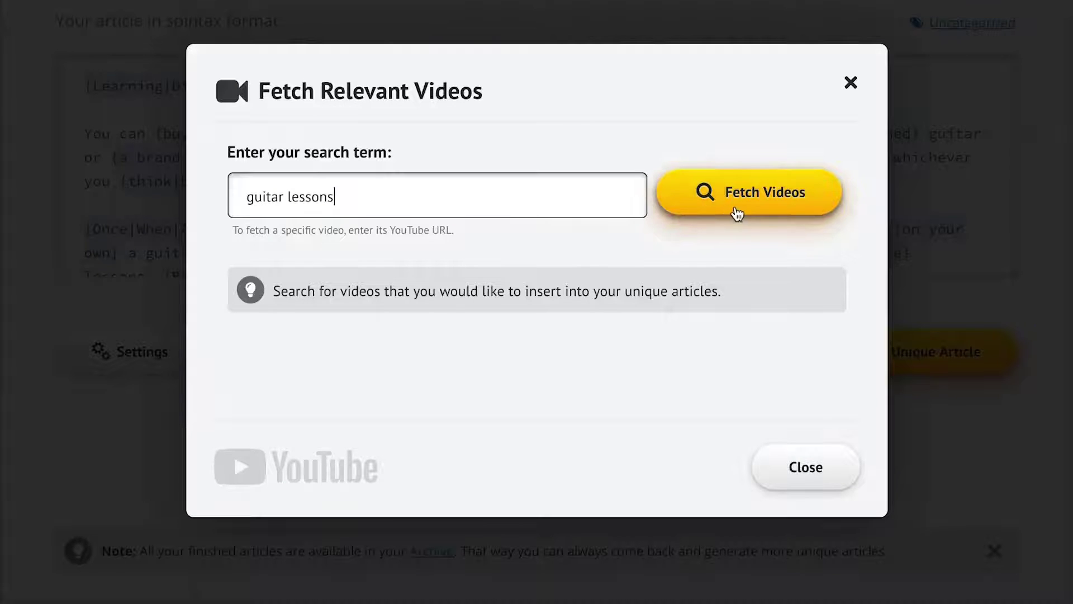
left_click(736, 214)
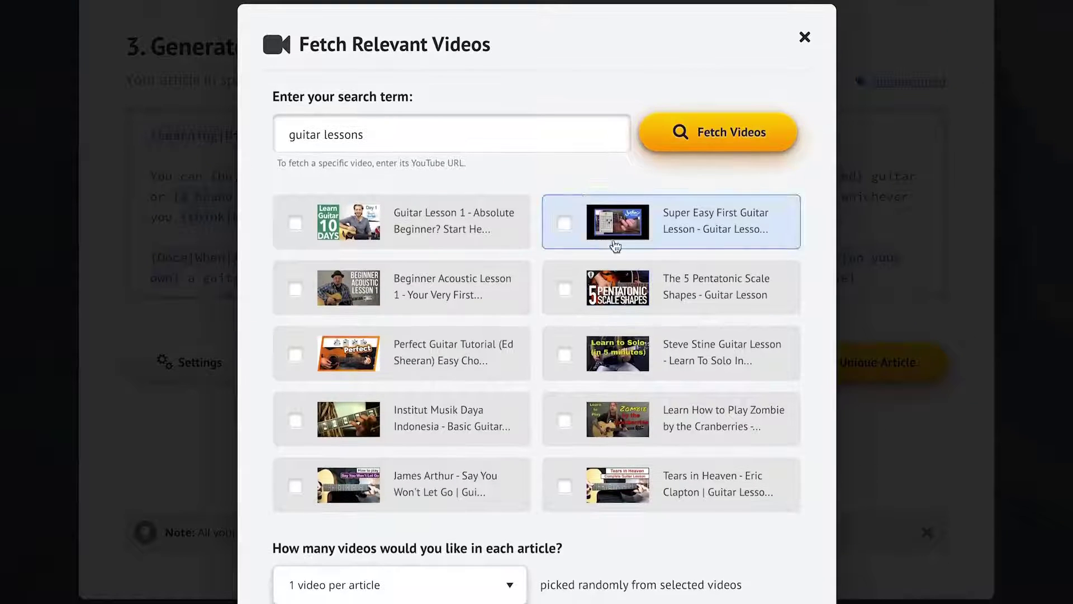
Select the videos Guitar Lesson 1, Beginner Acoustic Lesson 1, Learn How to Play Zombie and Tears in Heaven.
left_click(472, 242)
left_click(482, 284)
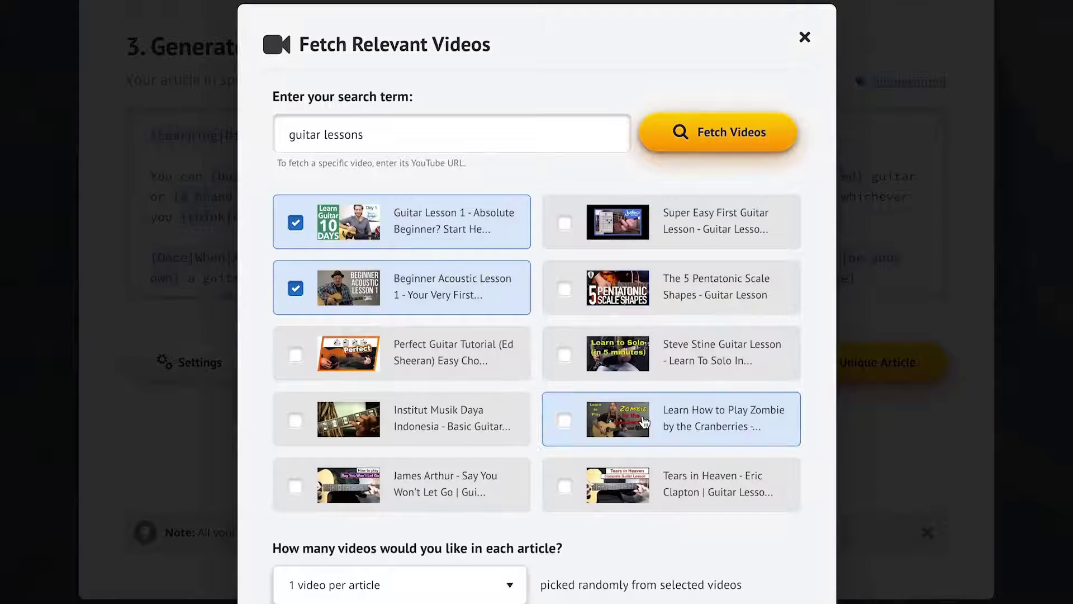
left_click(645, 421)
left_click(673, 486)
Set the number to 2 videos per article and use the selected videos.
scroll(673, 492, "down", 3)
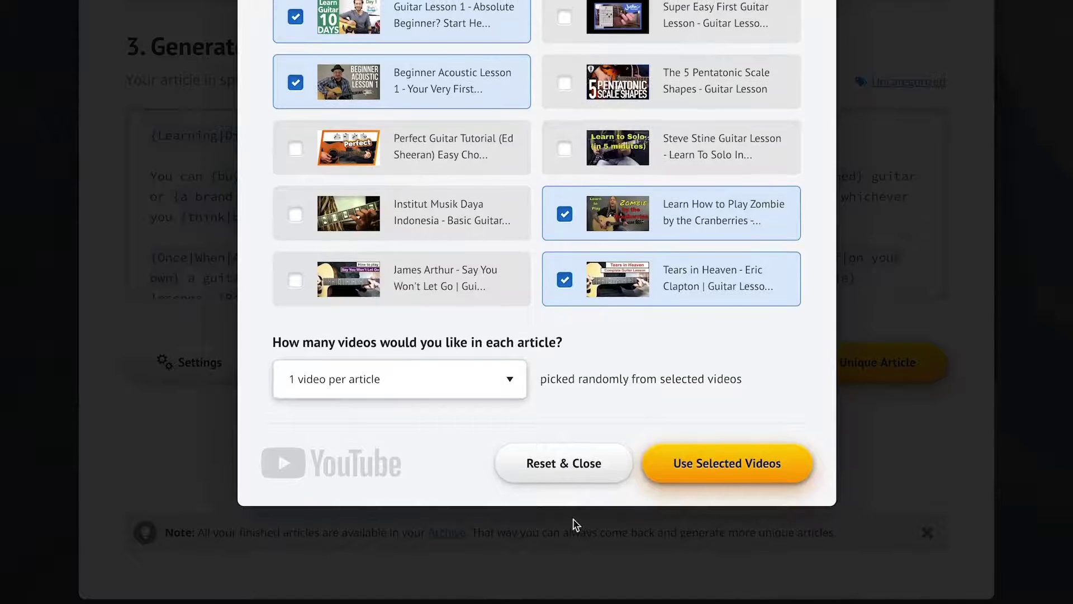
left_click(416, 379)
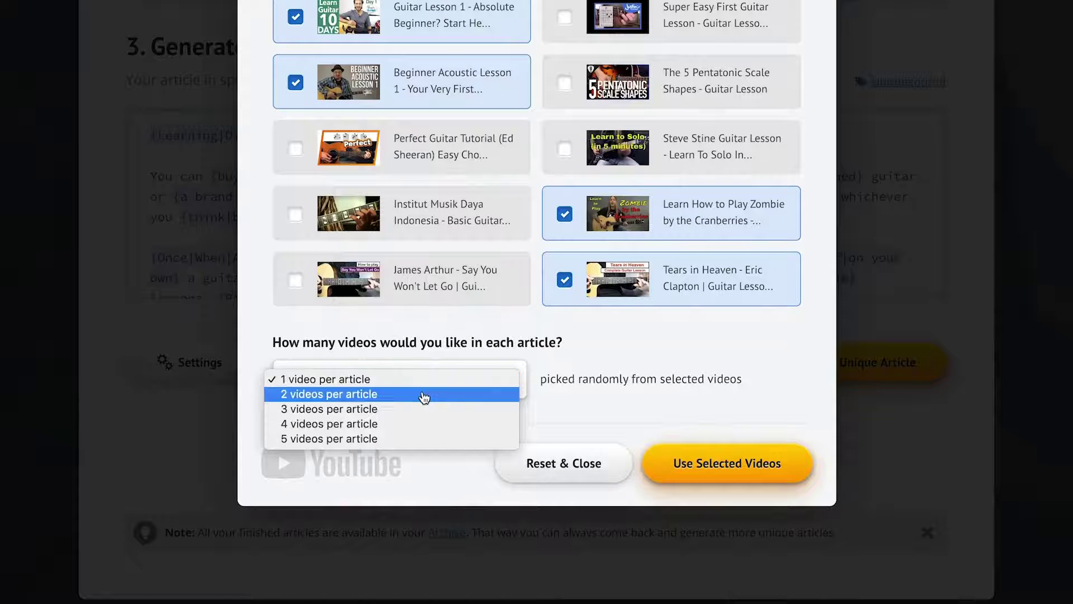
left_click(424, 395)
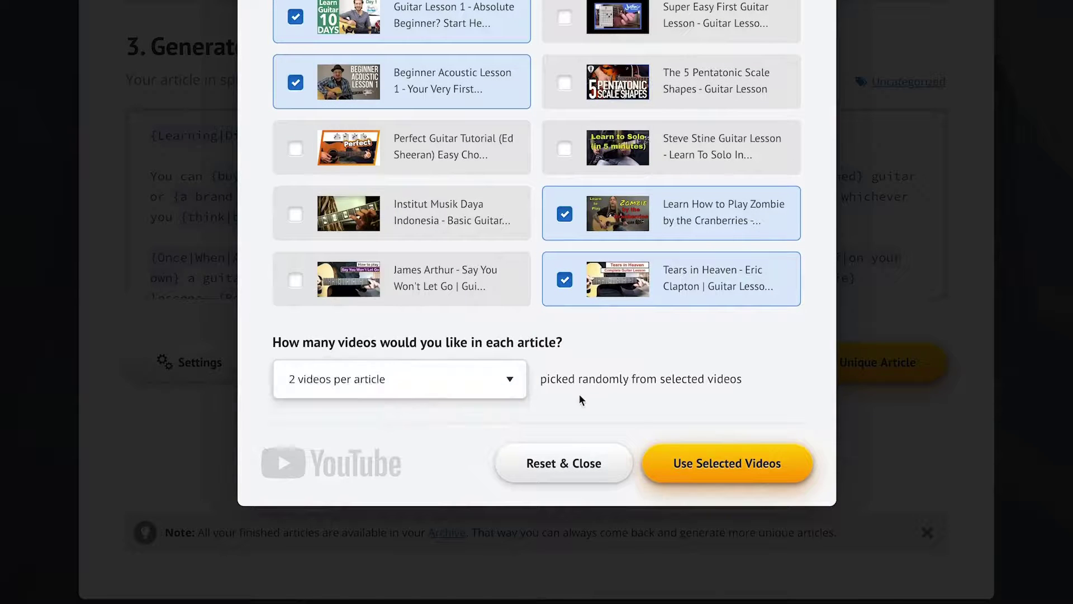
left_click(742, 476)
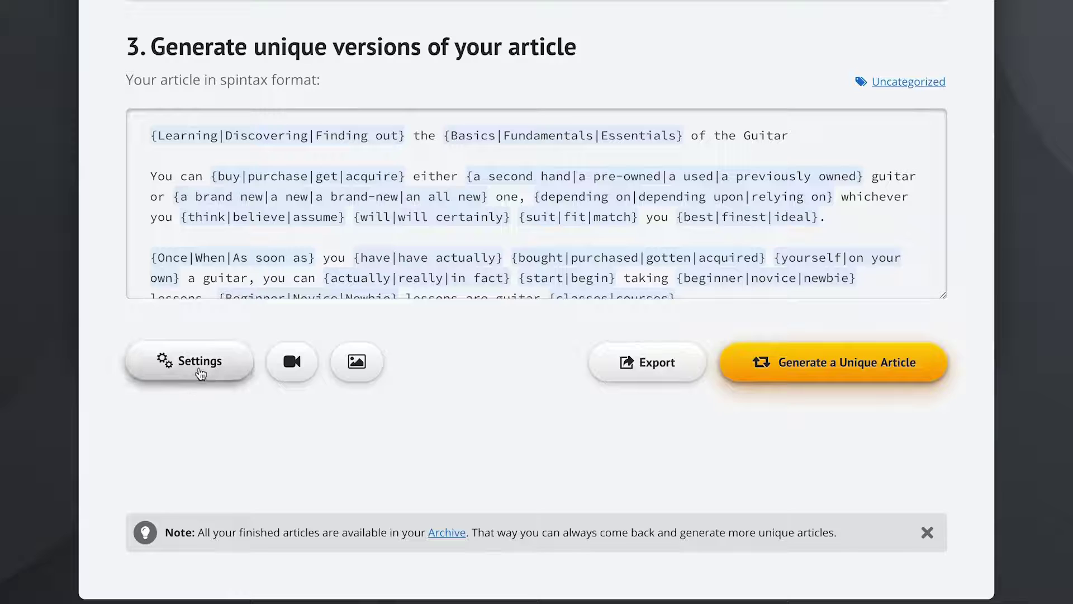
Look at the generation settings and generate a unique article from the spintax.
left_click(200, 373)
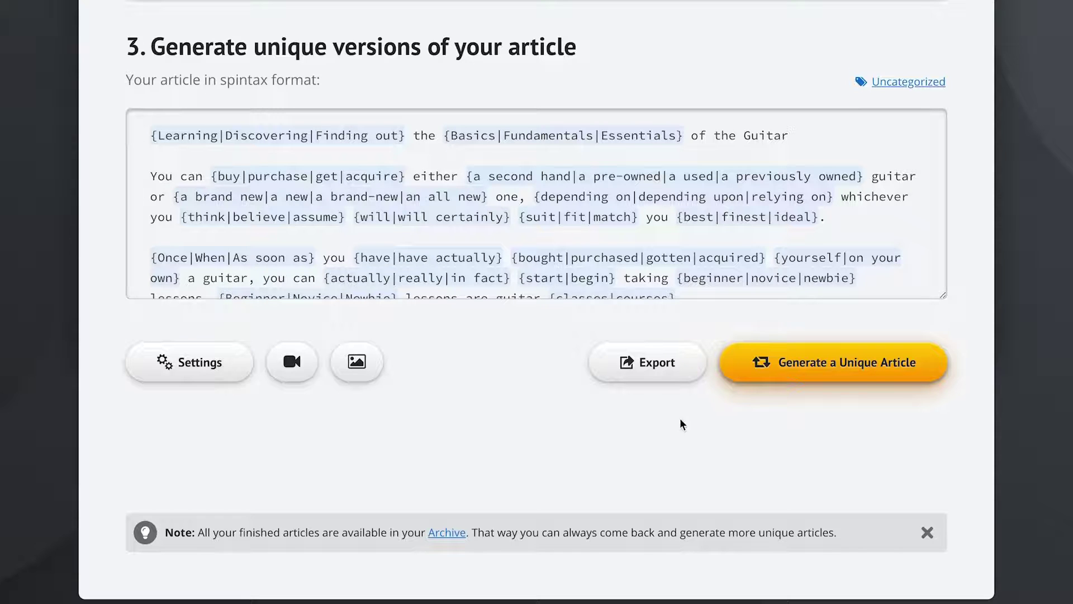
left_click(877, 374)
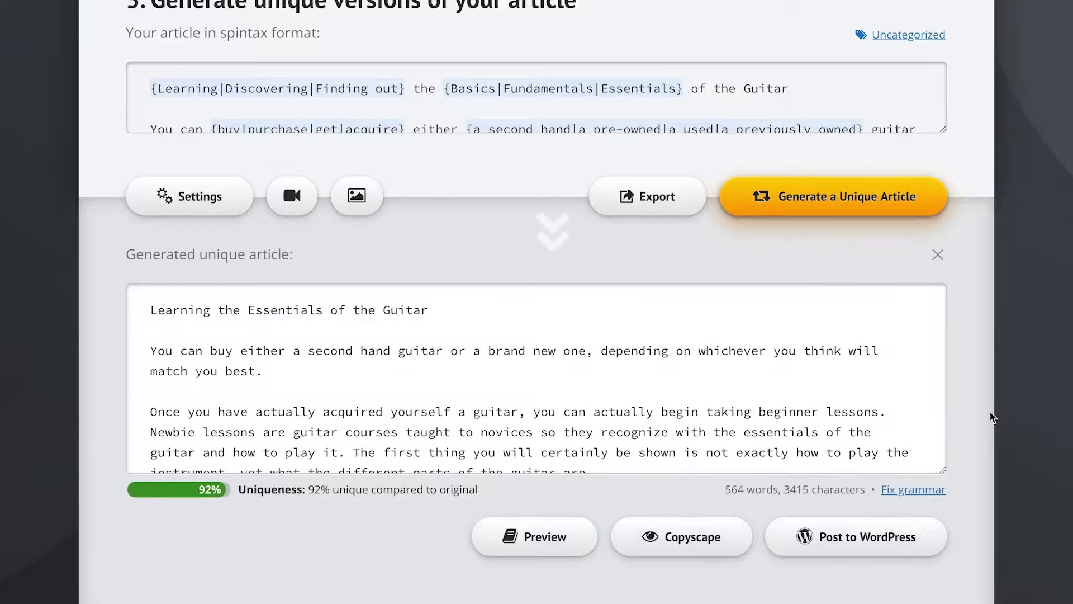
Preview the generated article with its embedded videos, compare it with the original article, and close the preview.
scroll(989, 435, "down", 2)
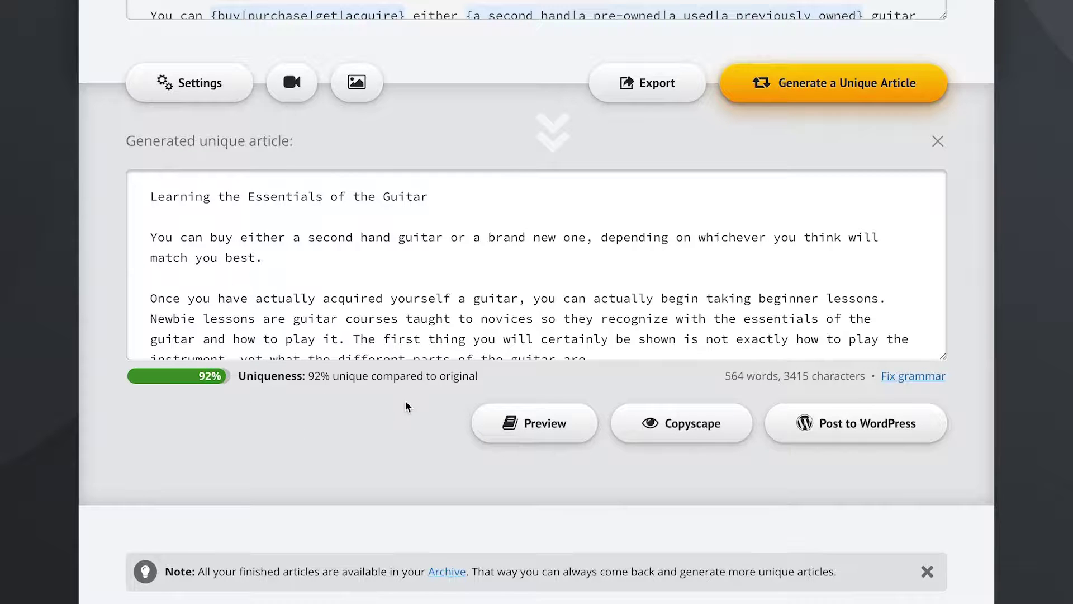
left_click(559, 424)
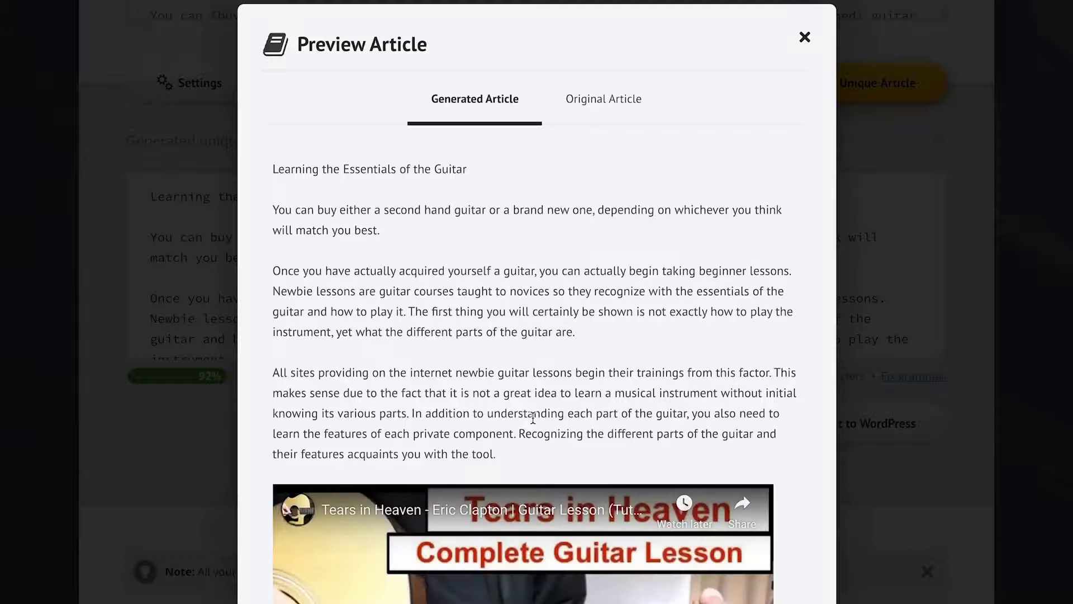
scroll(803, 407, "down", 5)
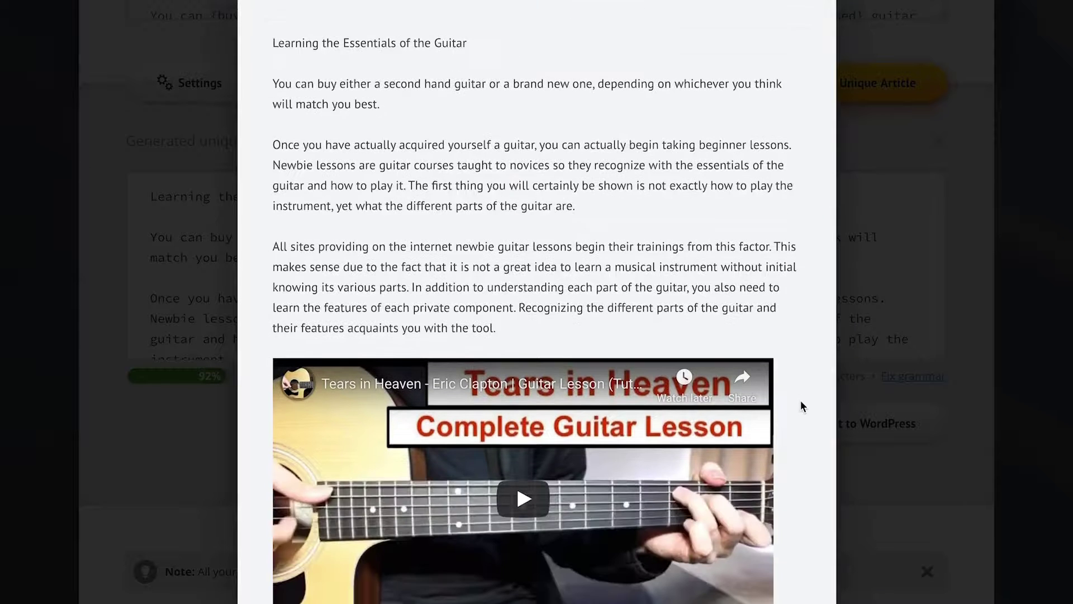
scroll(801, 401, "down", 10)
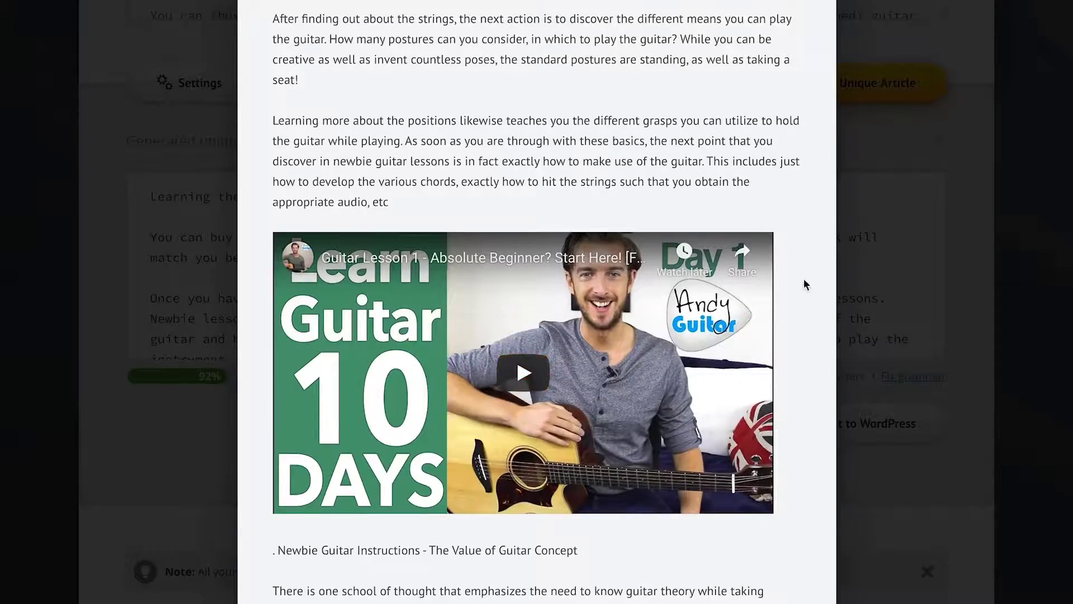
scroll(804, 284, "up", 4)
scroll(805, 284, "up", 10)
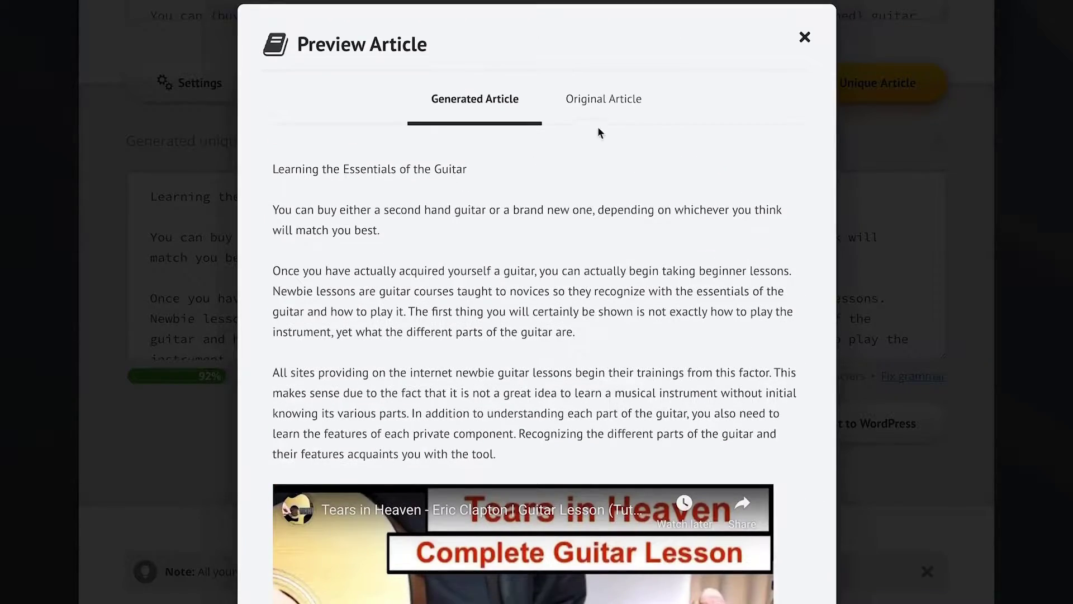
left_click(601, 109)
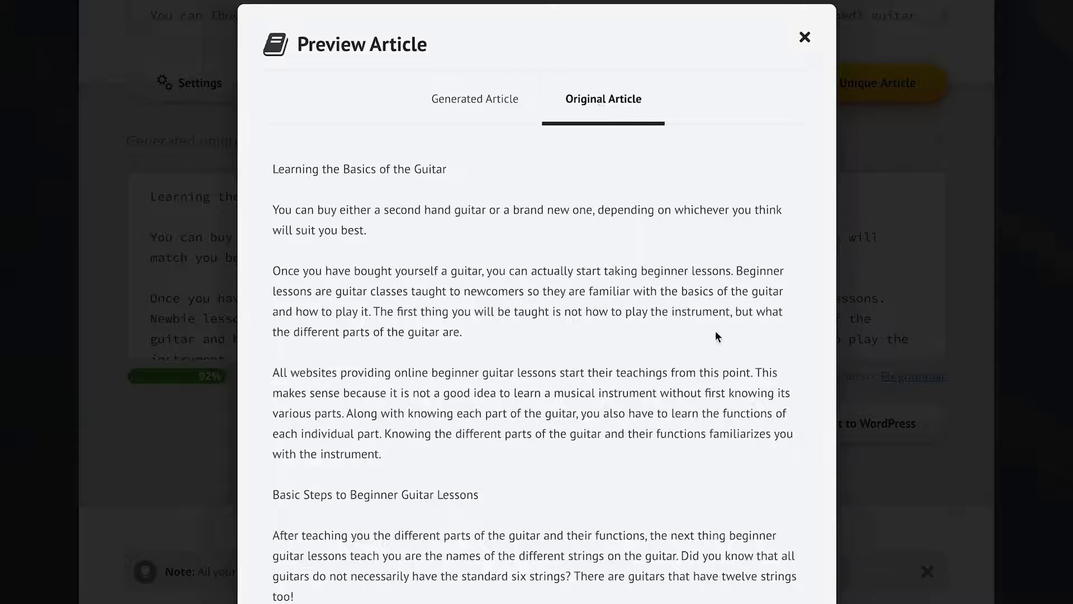
left_click(468, 100)
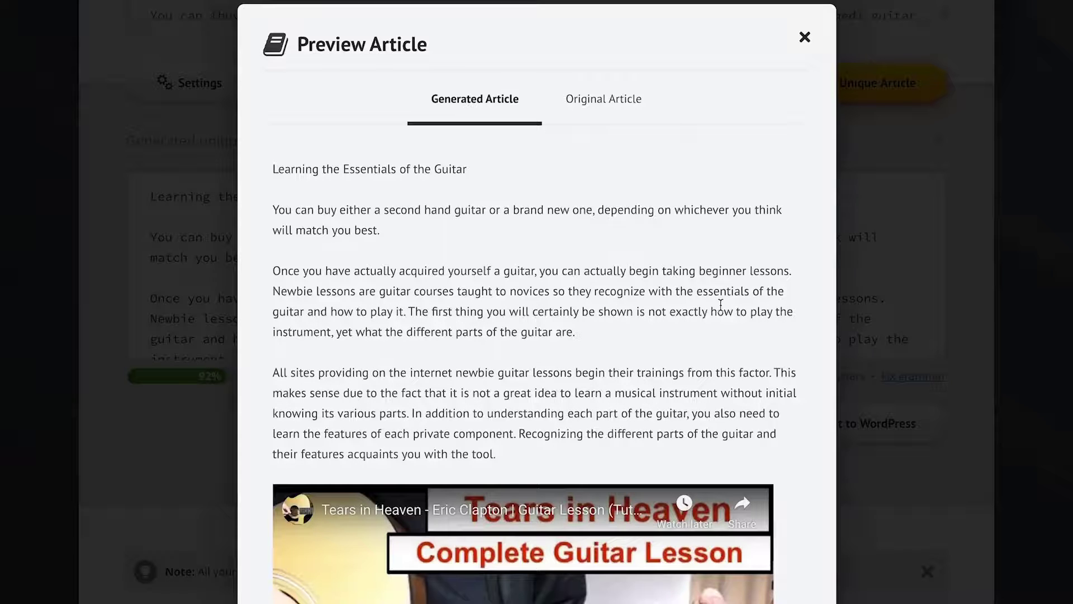
left_click(884, 496)
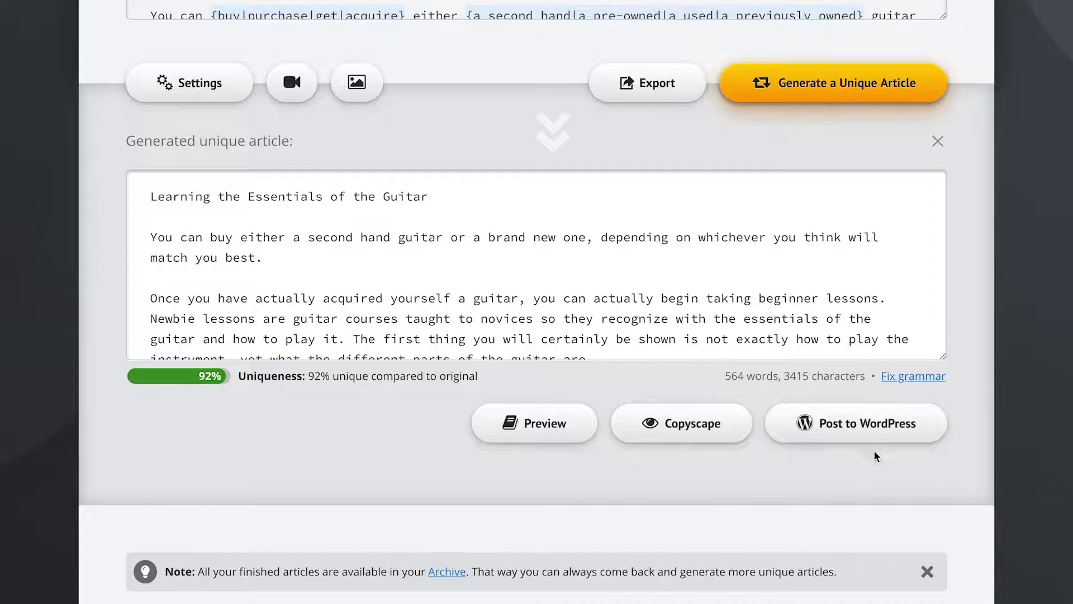
Publish the generated article right away on the connected WordPress website in the Uncategorized category, and go to the website.
left_click(926, 427)
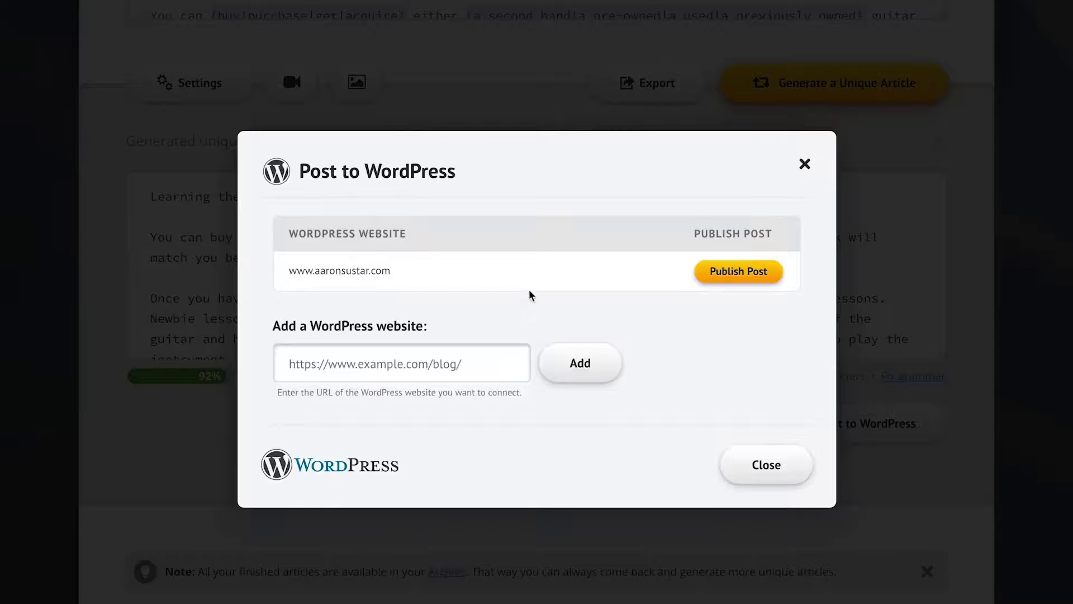
mouse_move(528, 281)
left_click(753, 273)
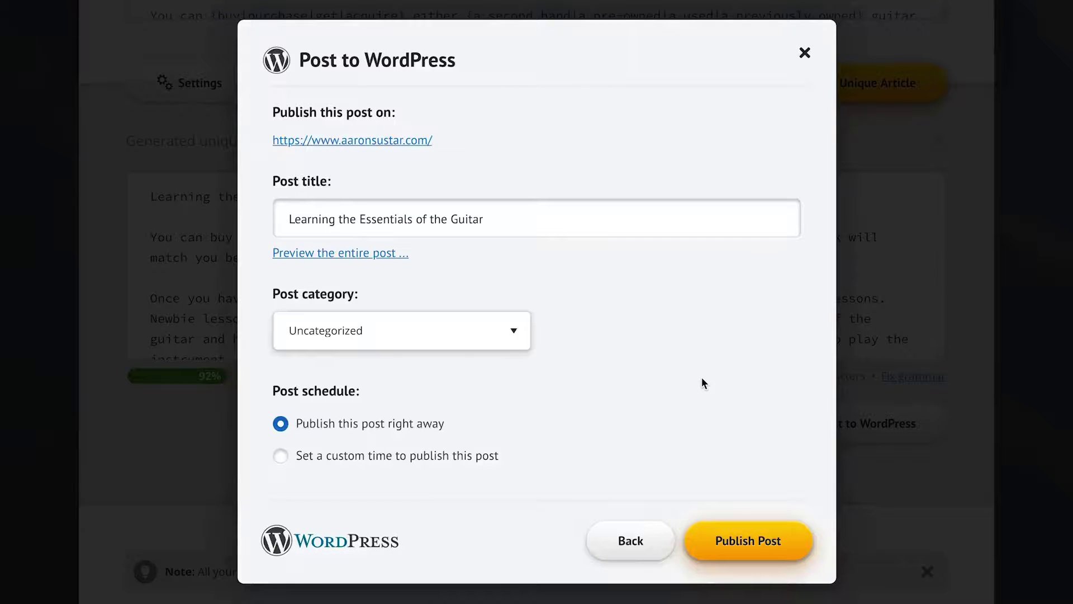
left_click(751, 536)
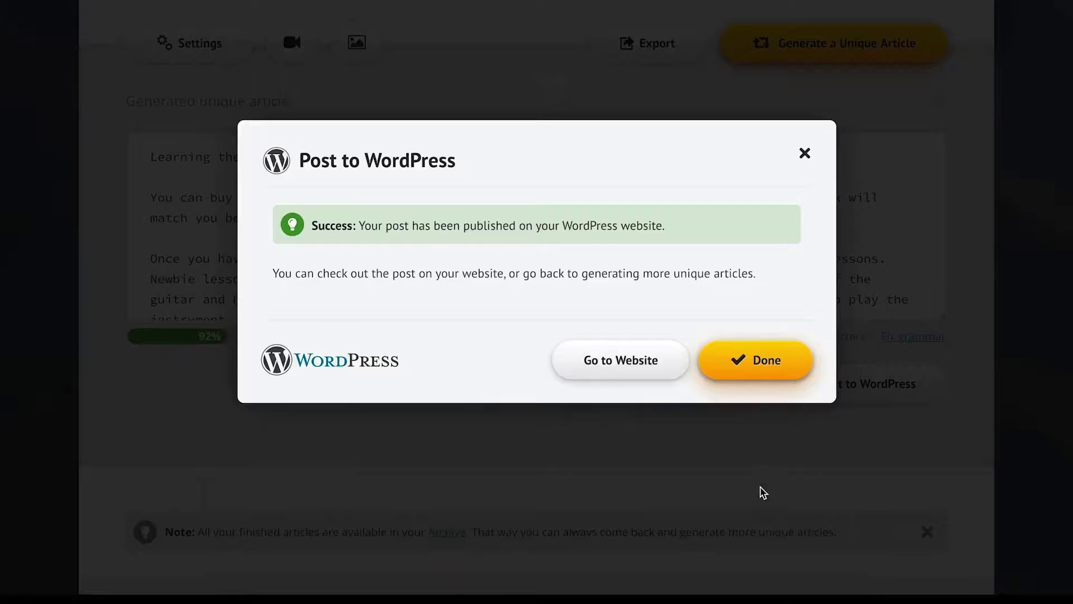
left_click(626, 360)
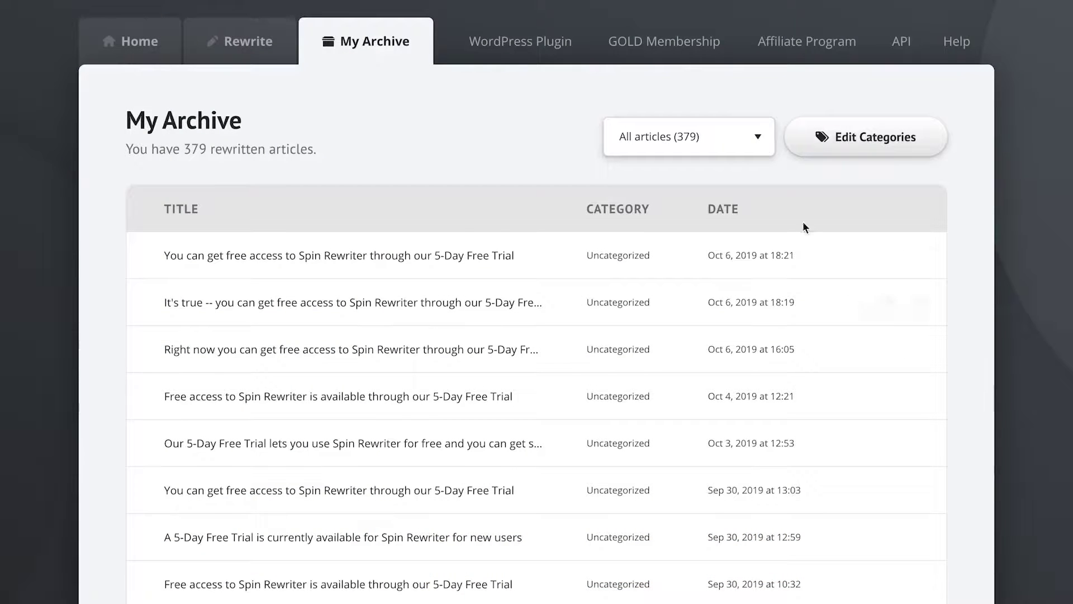
Look at the category filter choices in the article archive and select all listed articles.
left_click(677, 142)
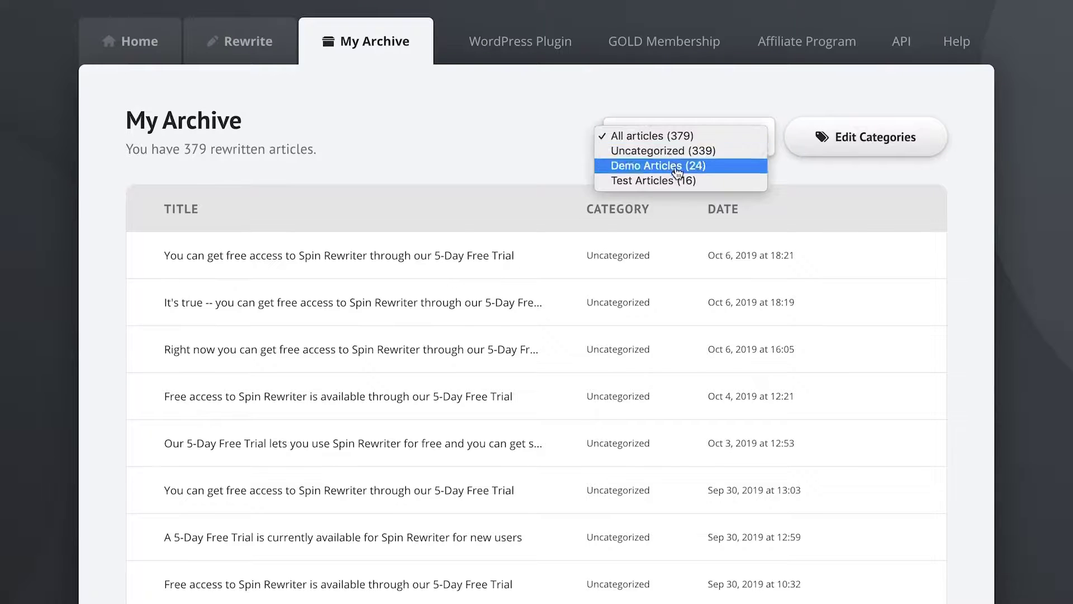
left_click(502, 147)
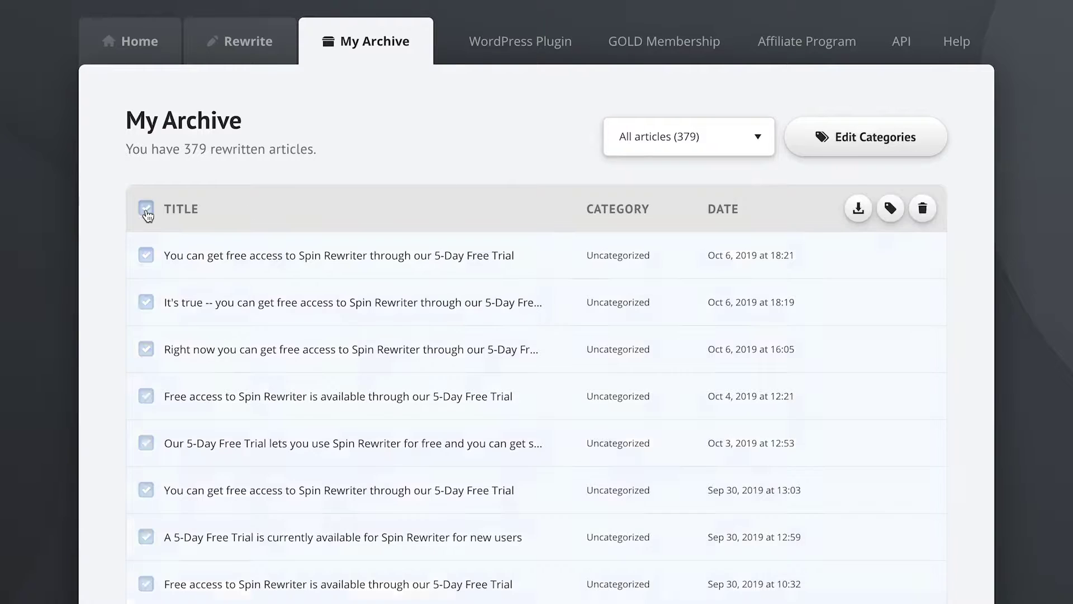
left_click(146, 208)
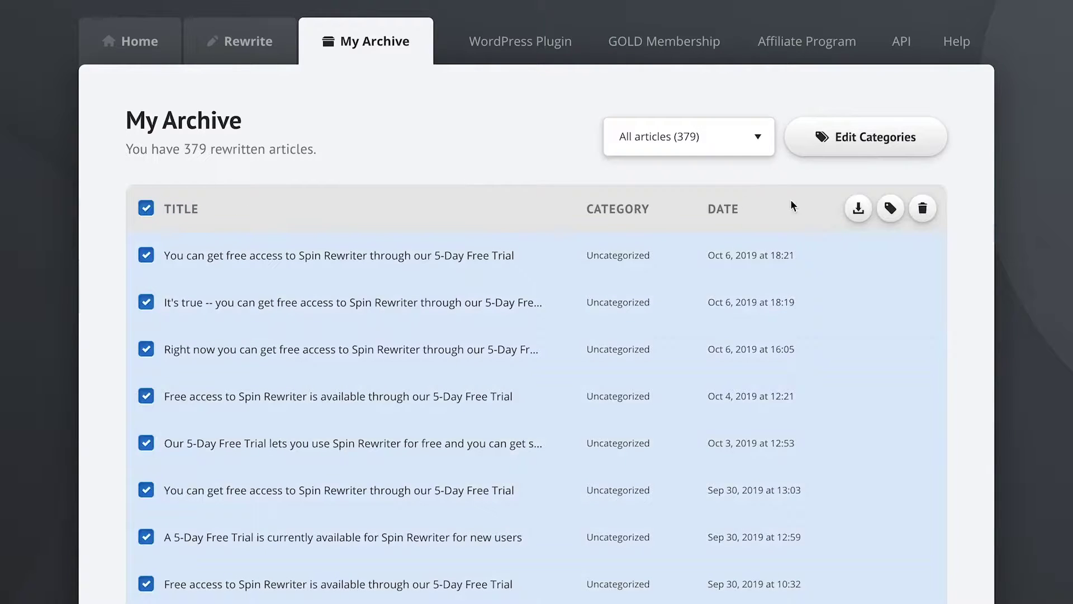